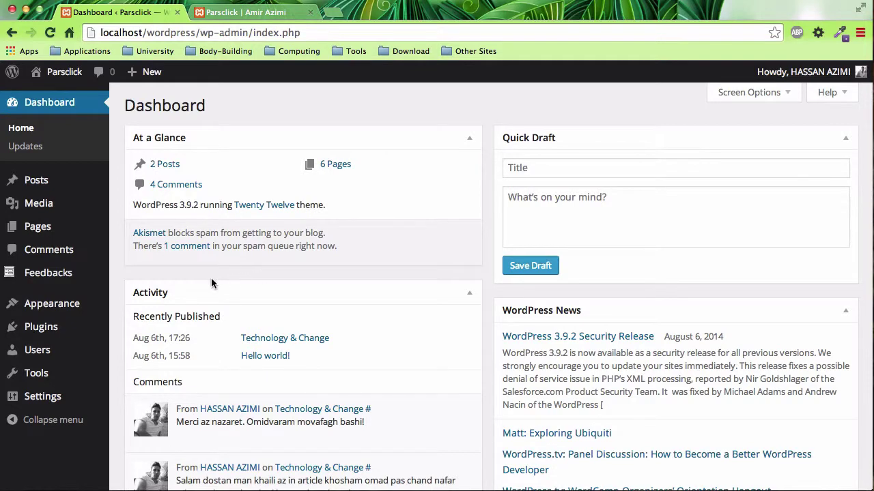
Open the installed themes list and launch the Customizer for Twenty Twelve.
click(63, 303)
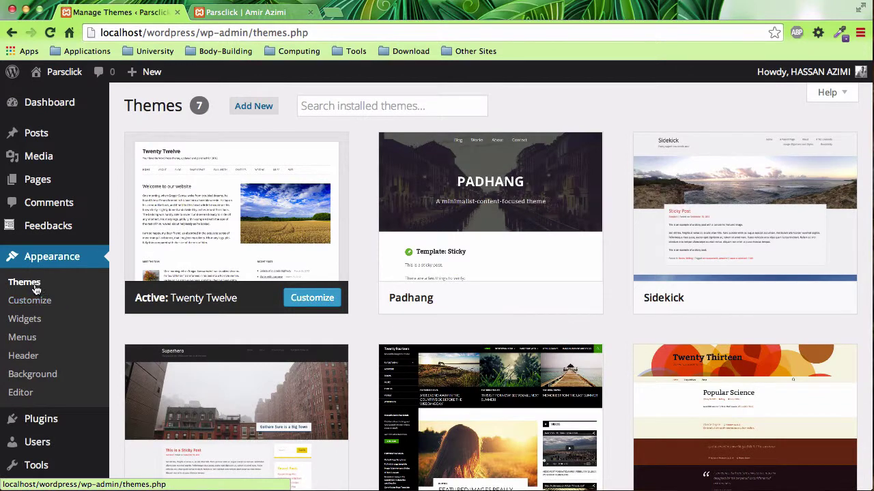
mouse_move(240, 232)
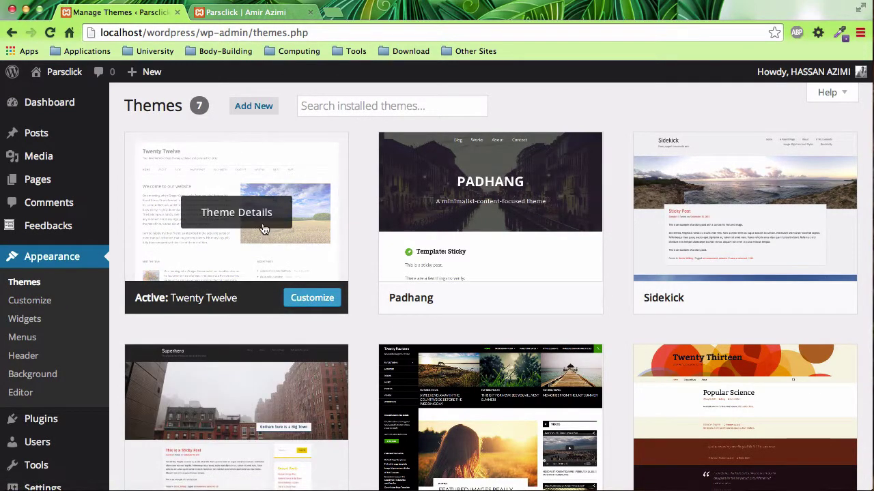
click(301, 300)
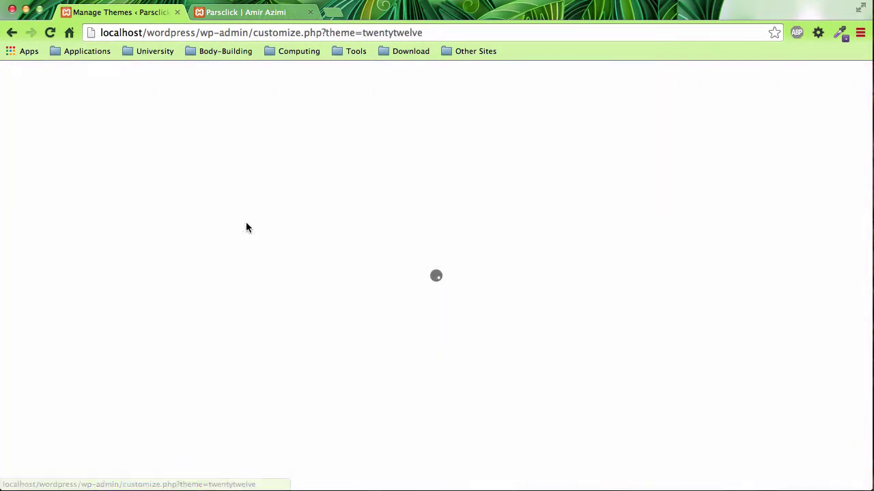
Scroll through the Twenty Twelve live preview, then close the Customizer back to Themes.
scroll(336, 302, down, 3)
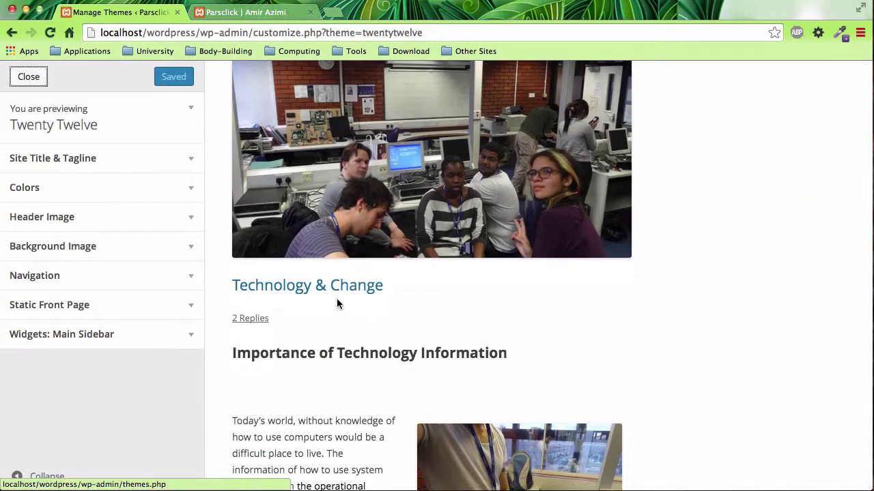
scroll(336, 299, down, 6)
scroll(336, 301, down, 3)
scroll(336, 298, down, 5)
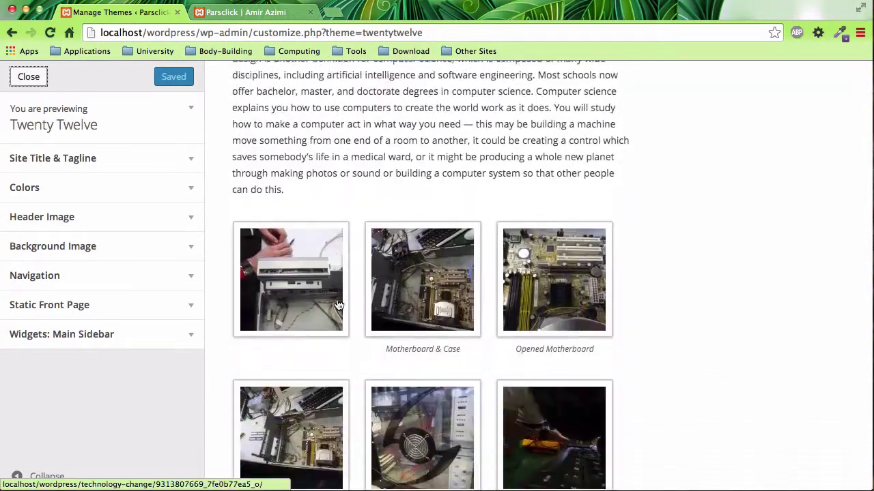
scroll(336, 298, down, 2)
scroll(336, 298, down, 4)
scroll(339, 305, down, 5)
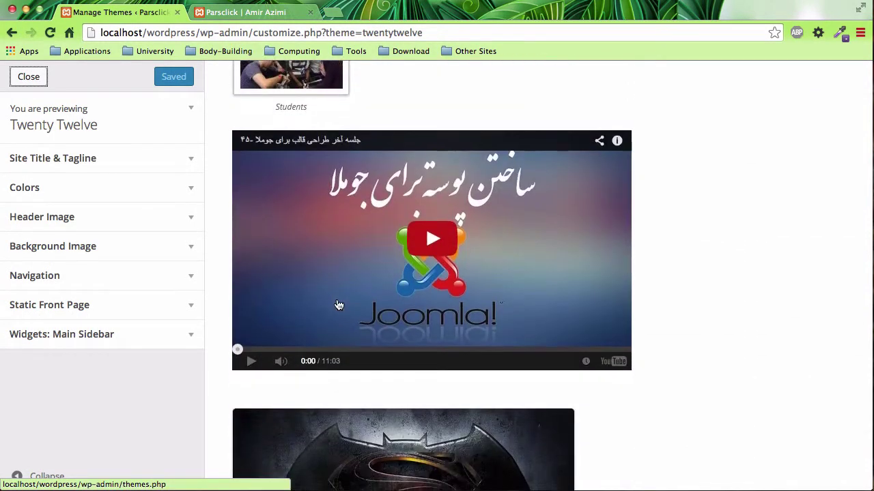
scroll(338, 305, down, 8)
scroll(337, 298, up, 3)
scroll(336, 298, up, 5)
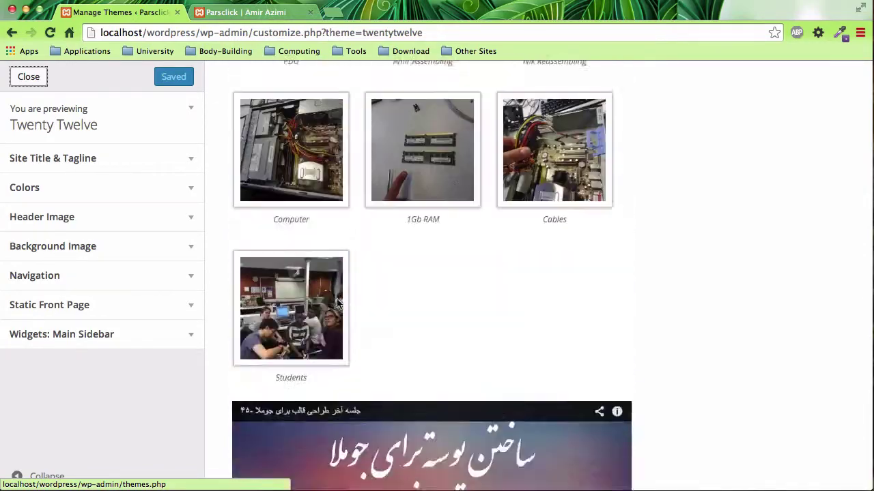
scroll(336, 298, up, 6)
scroll(336, 298, up, 5)
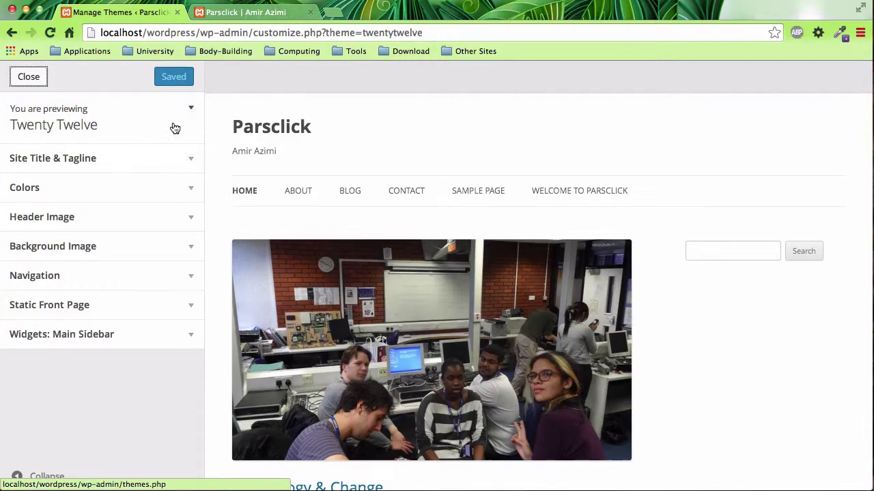
click(39, 79)
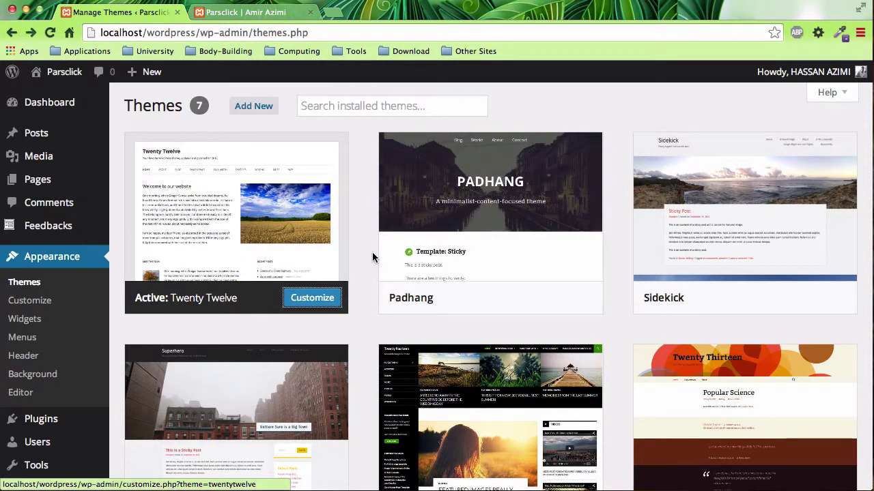
In Finder, browse wordpress > wp-content > themes and select the padhang folder before returning to the browser.
click(29, 486)
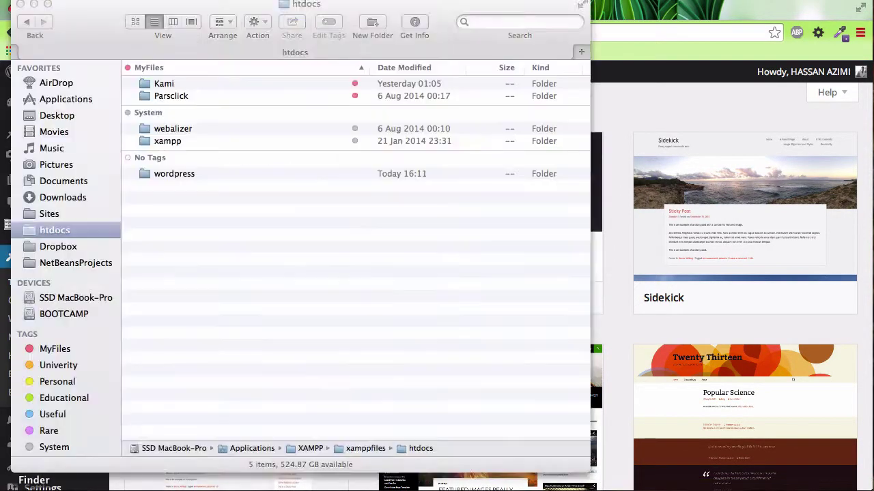
double_click(179, 176)
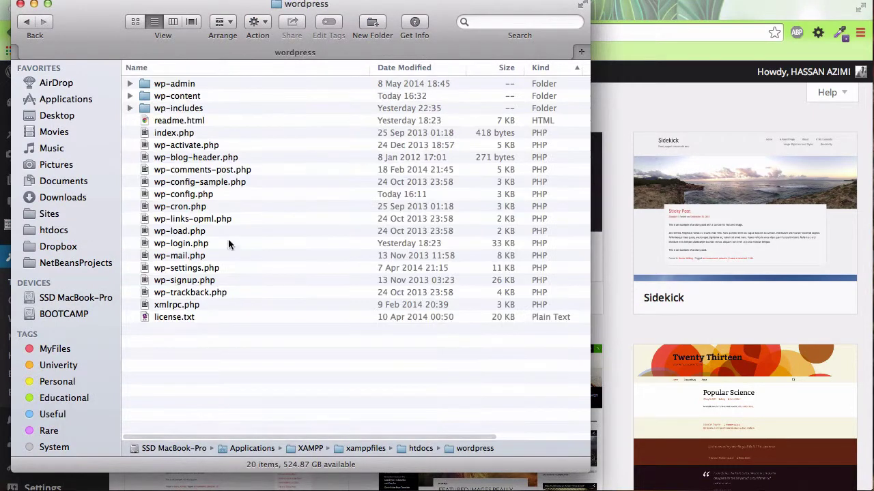
double_click(175, 96)
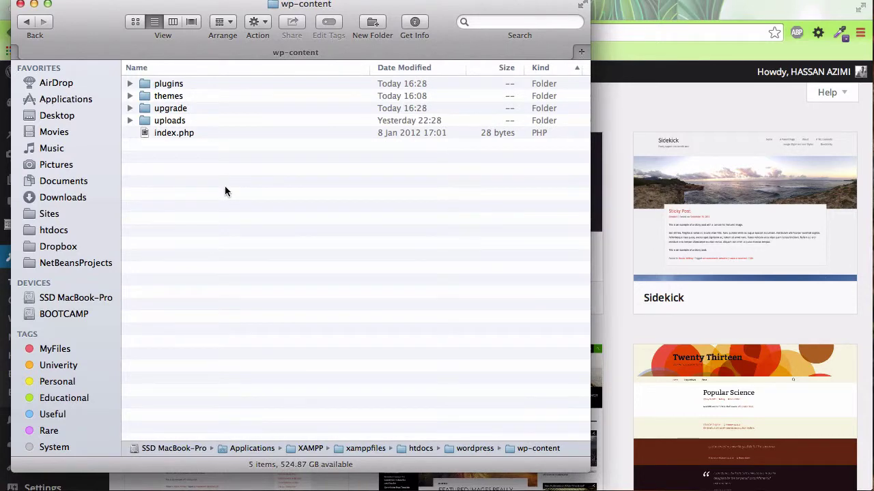
click(173, 96)
double_click(173, 95)
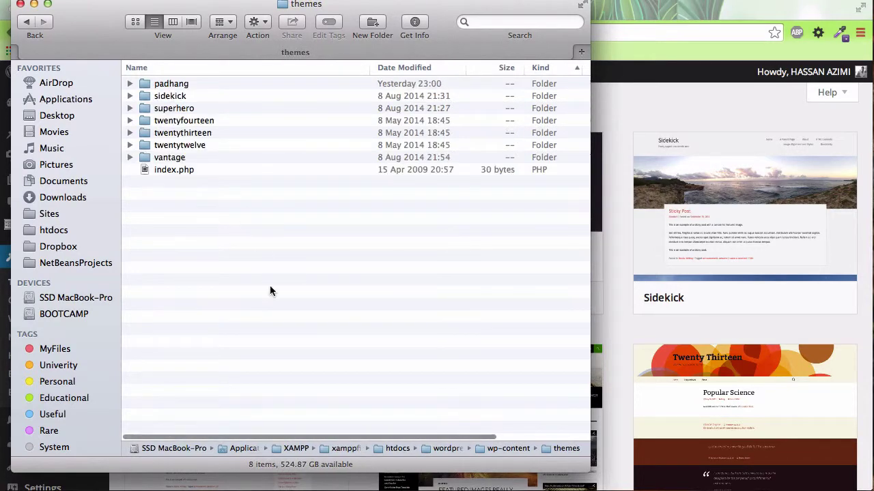
click(176, 84)
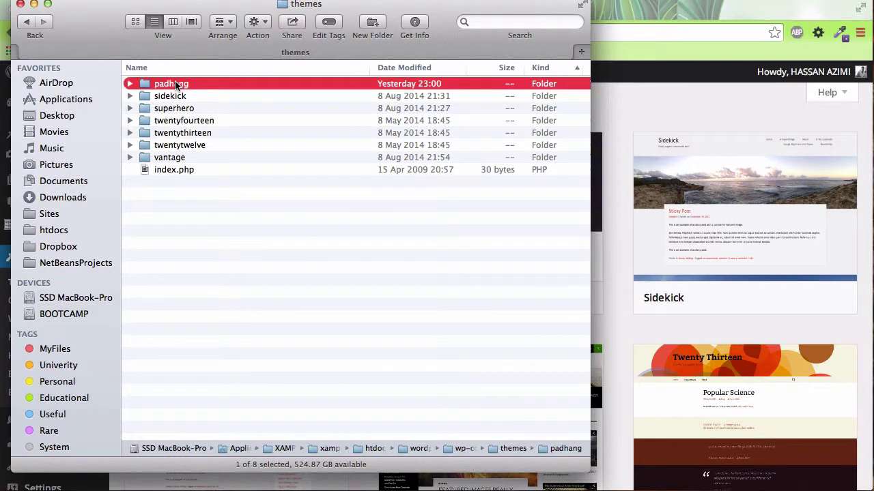
click(630, 309)
mouse_move(679, 285)
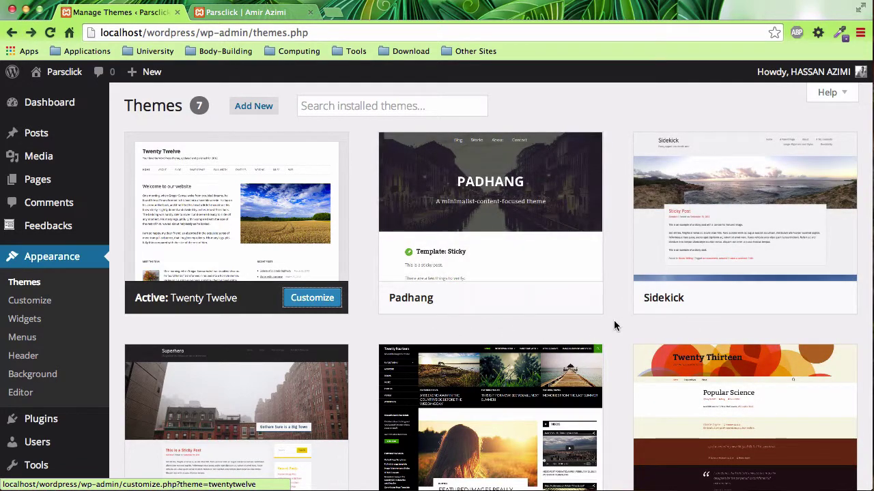
Live-preview the Sidekick theme, then cancel the preview.
mouse_move(717, 271)
click(812, 299)
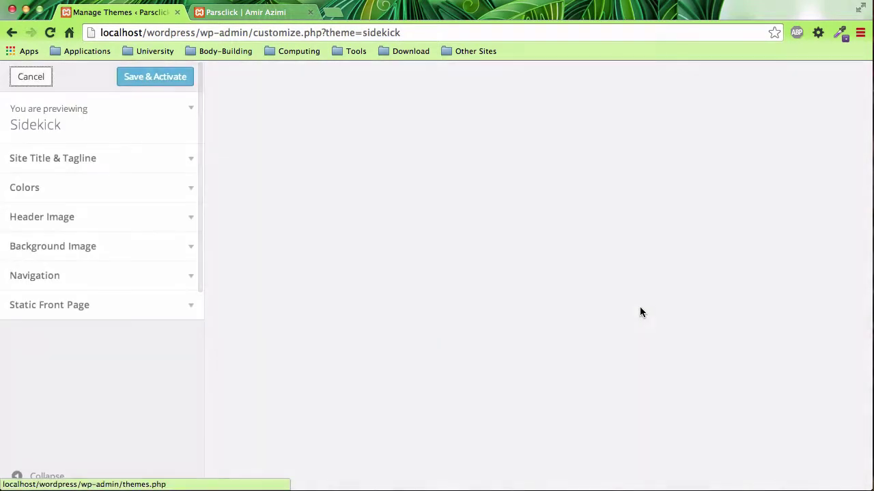
click(35, 76)
Delete Sidekick from its Theme Details and confirm, leaving six themes.
mouse_move(686, 275)
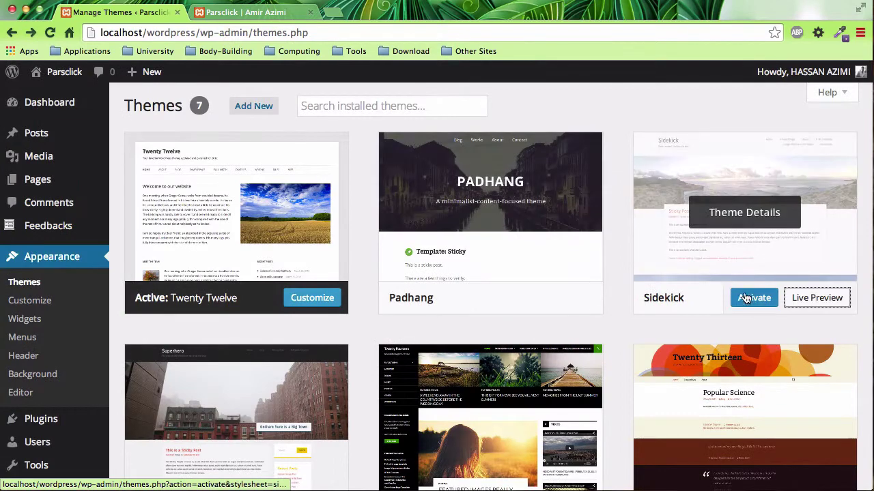
click(704, 237)
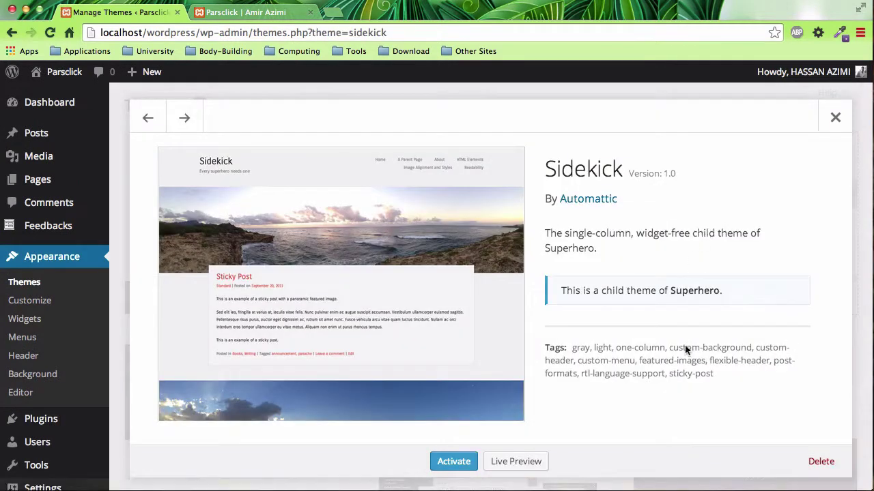
click(817, 462)
click(526, 179)
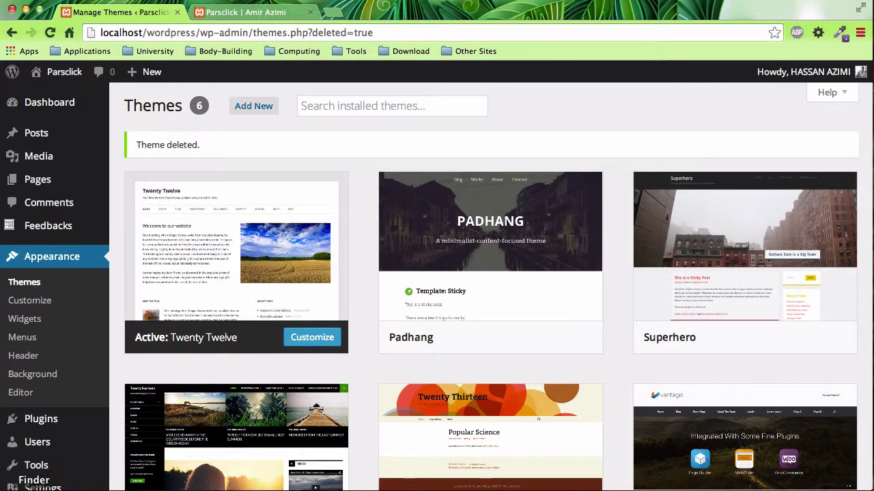
click(31, 486)
Move the padhang, sidekick, superhero and vantage theme folders to the Trash.
click(178, 110)
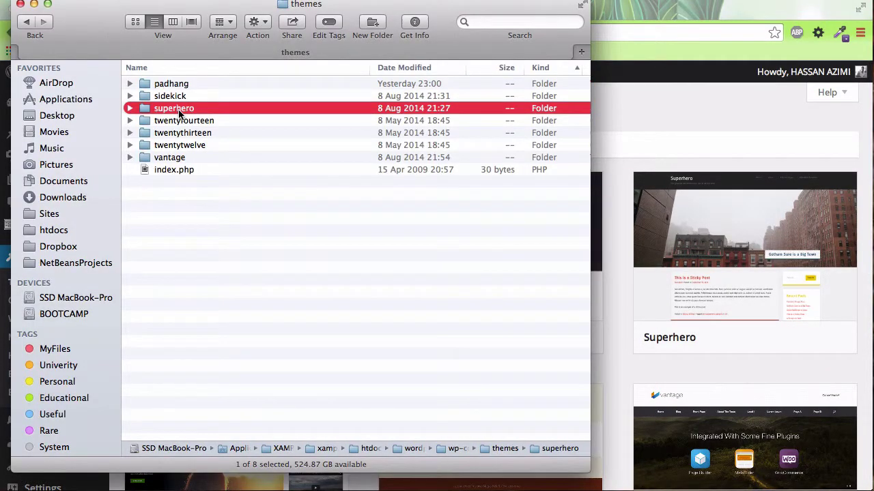
key(shift+Up)
key(shift+Up)
super+click(176, 158)
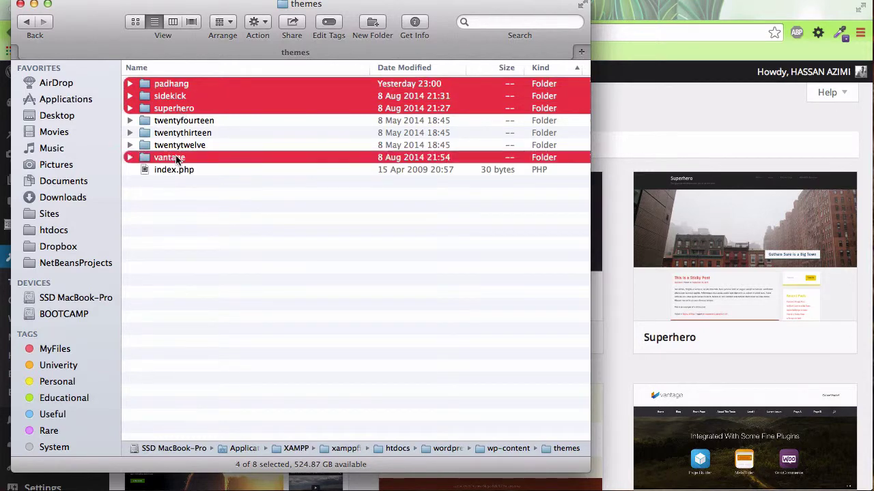
key(super+BackSpace)
click(522, 93)
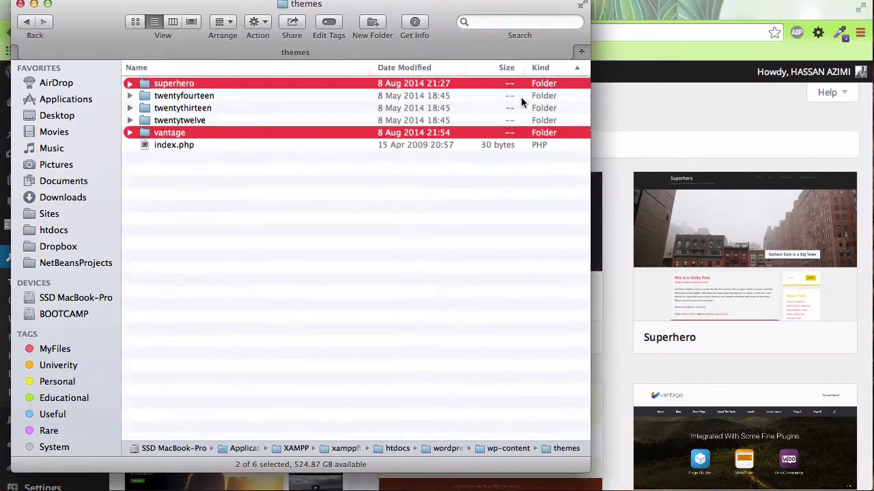
key(super+BackSpace)
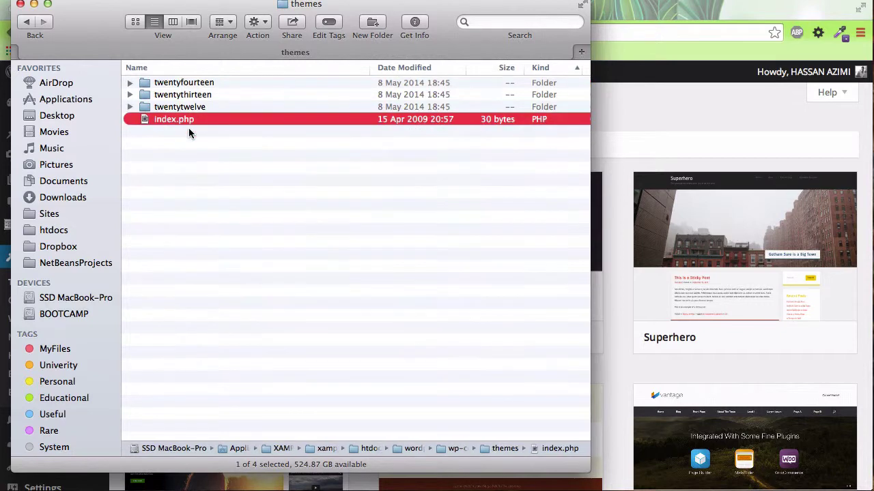
click(232, 167)
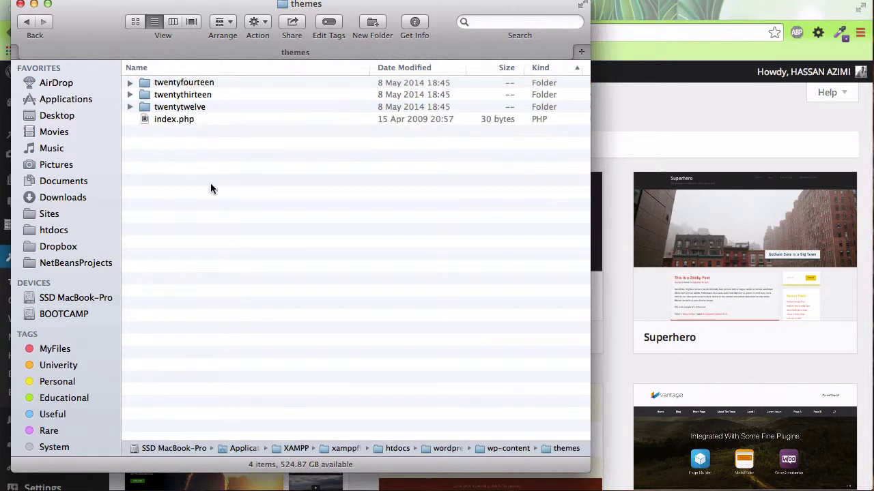
Refresh the WordPress themes list and permanently empty the Trash.
click(697, 147)
click(50, 32)
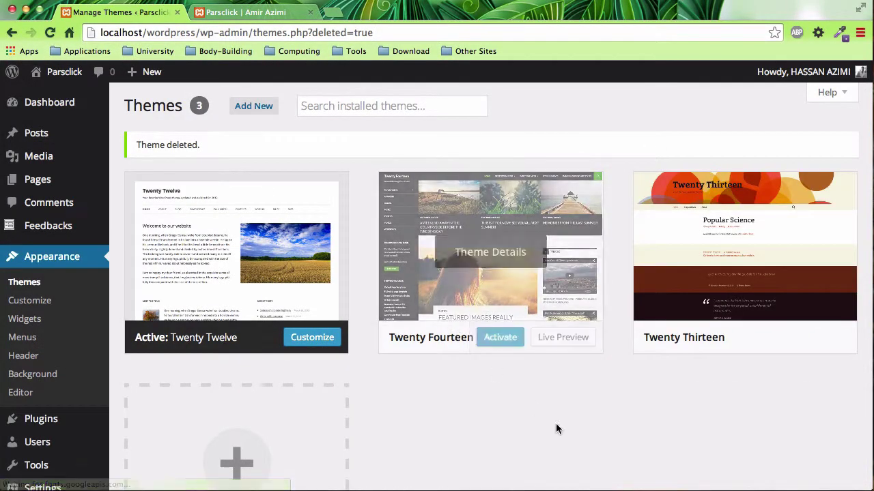
right_click(850, 483)
click(851, 481)
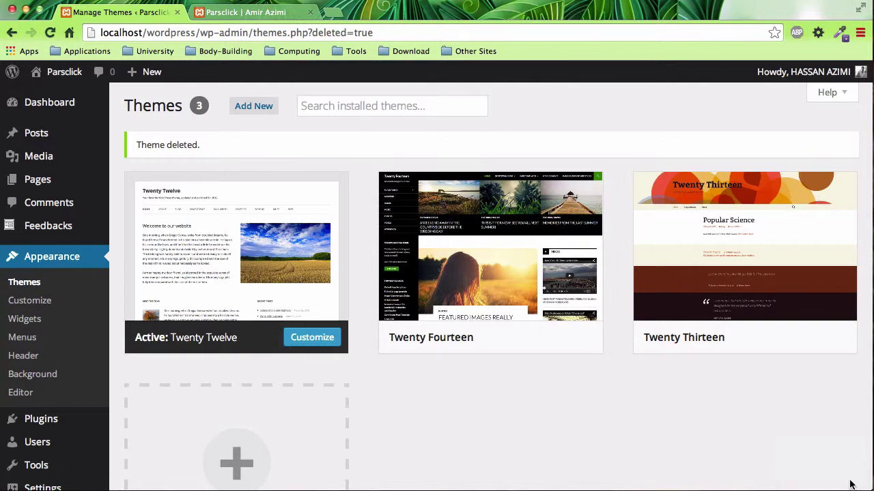
right_click(850, 483)
click(844, 471)
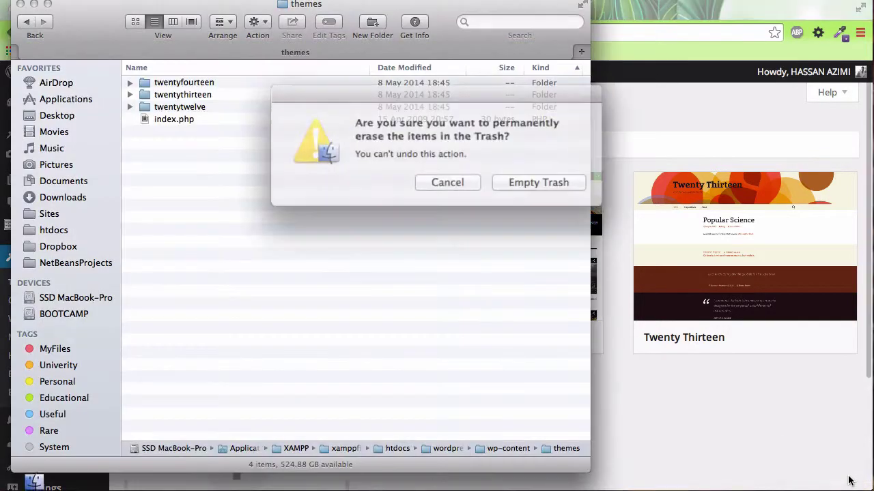
key(Return)
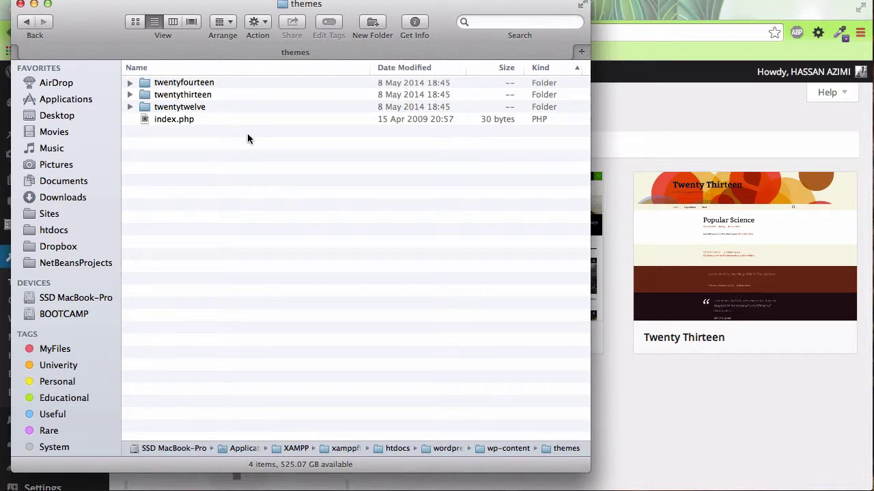
Inspect the twentyfourteen, twentythirteen and twentytwelve folders, peeking inside twentytwelve.
click(196, 84)
click(200, 97)
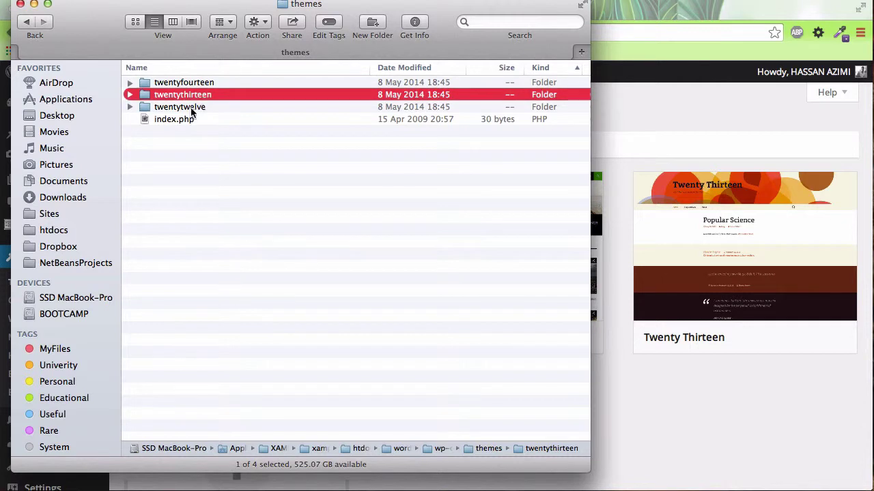
click(191, 108)
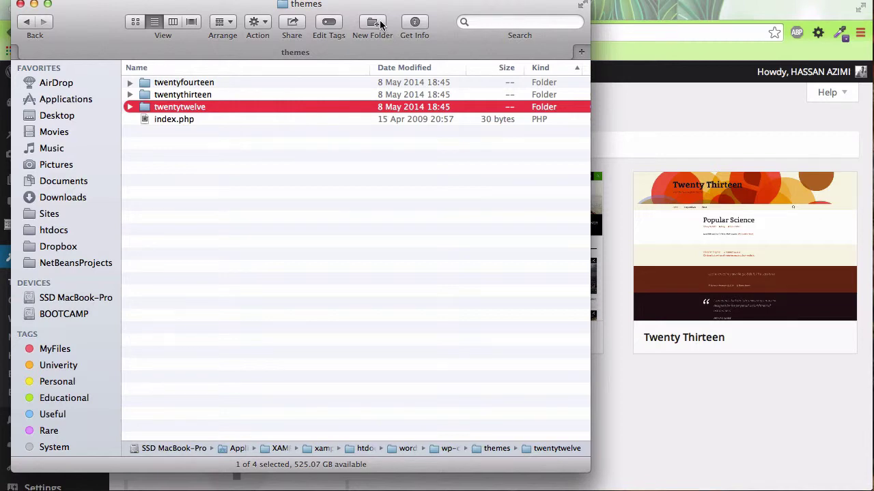
double_click(189, 108)
key(super+bracketleft)
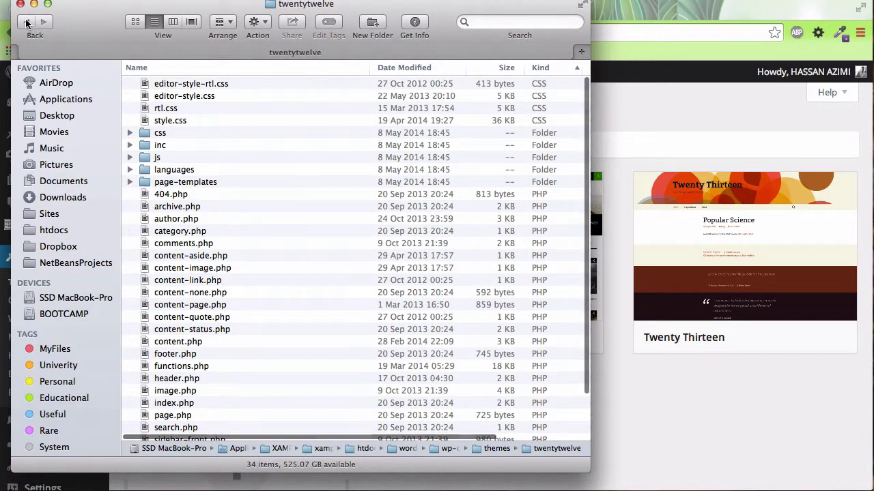
Create a new folder in themes and name it childoftwentytwelve.
click(380, 28)
text(c)
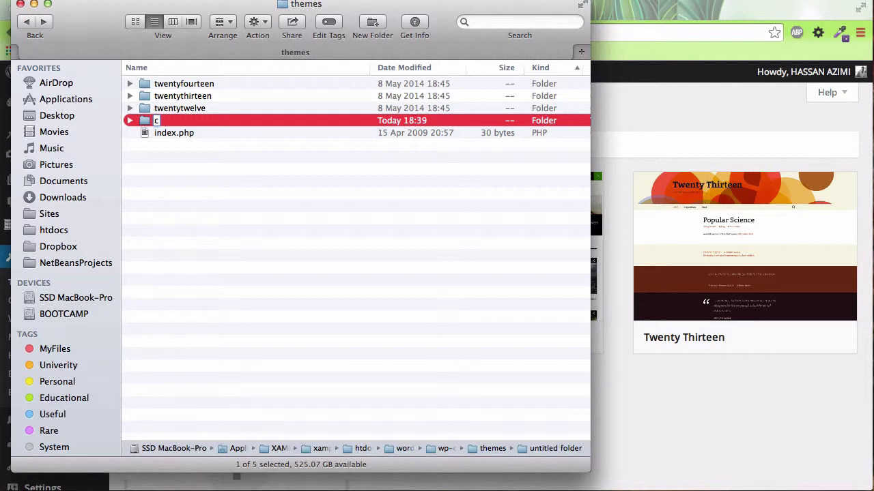
text(hild)
text(oft)
text(we)
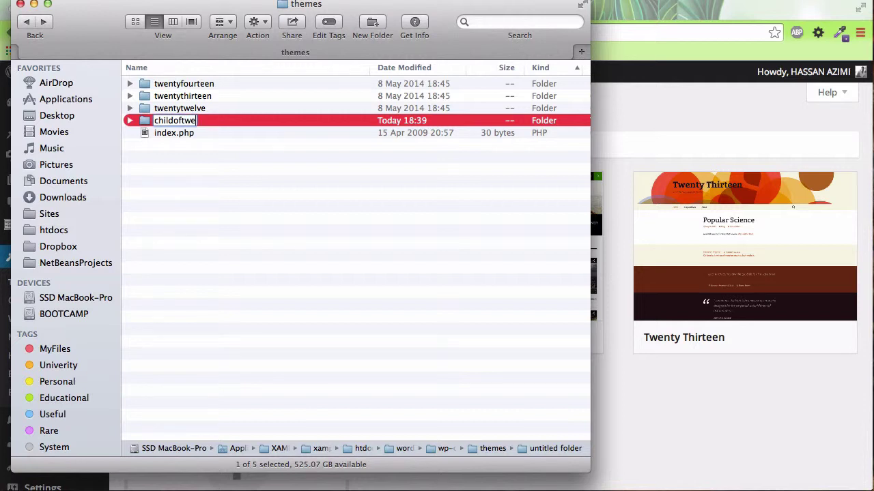
text(ntytwele)
text(ve)
key(Return)
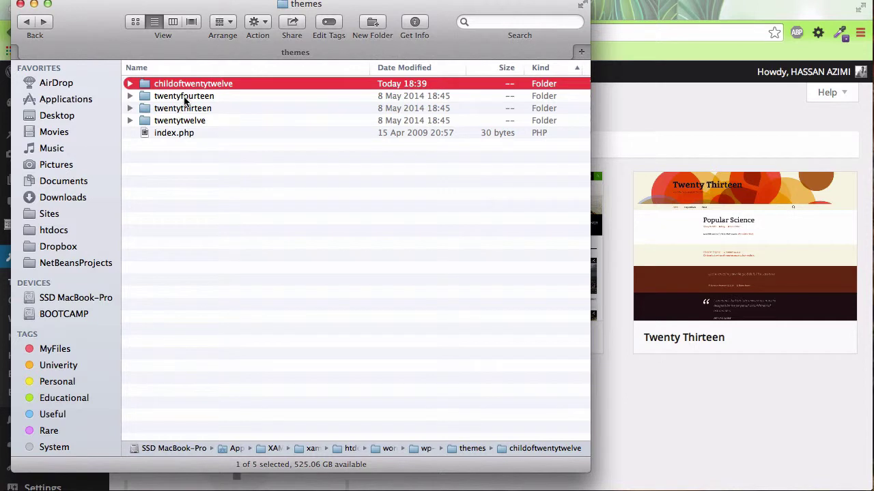
click(198, 97)
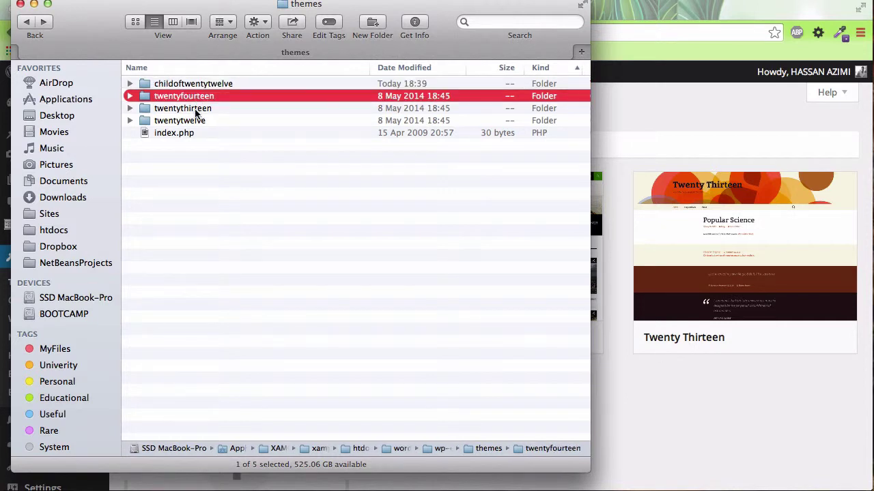
click(196, 120)
click(196, 119)
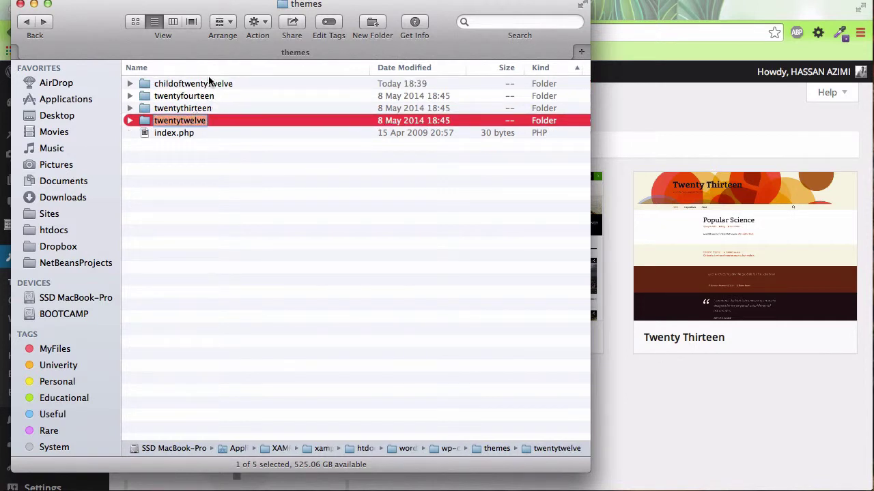
click(209, 82)
click(209, 82)
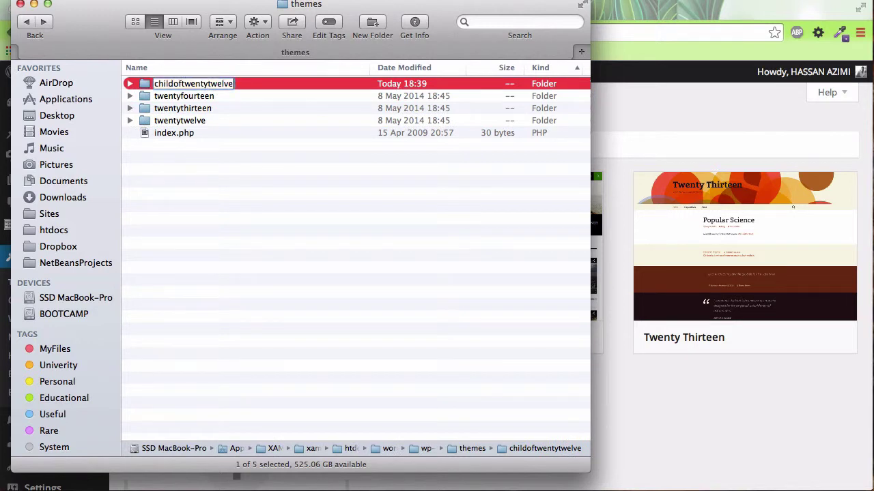
key(shift+Left)
key(shift+Left)
key(shift+Left)
key(shift+Left)
key(shift+Left)
key(shift+Left)
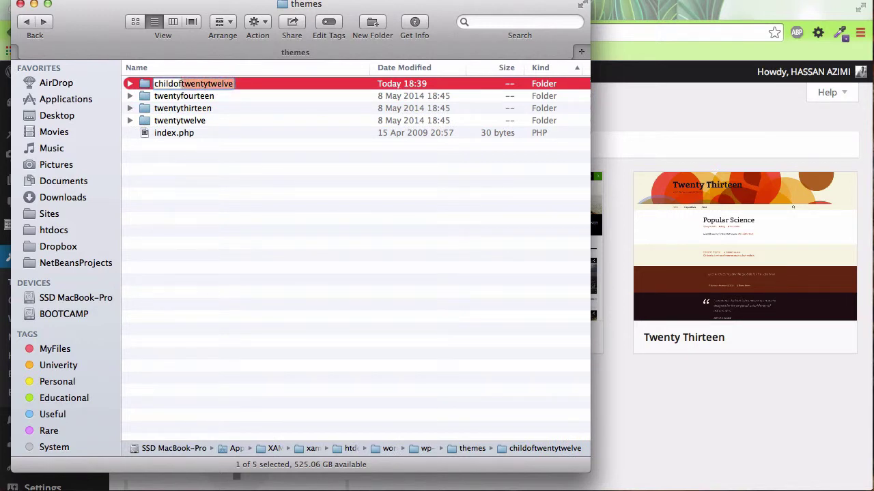
key(Right)
key(Return)
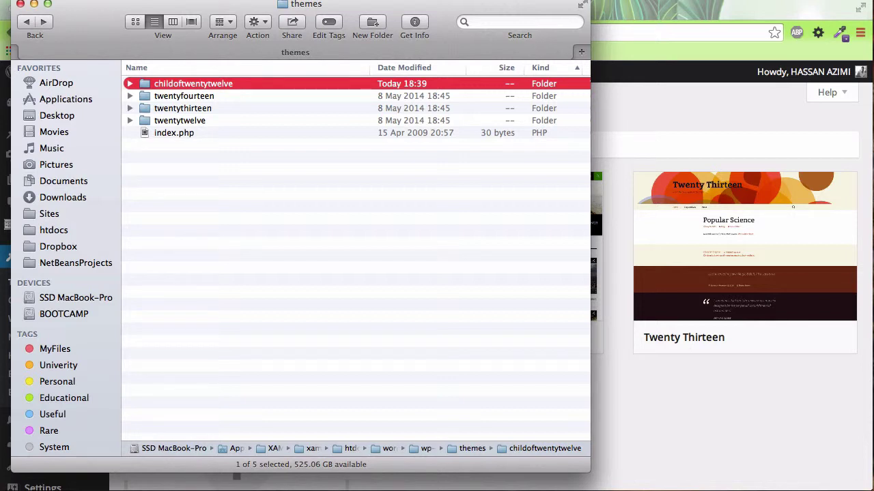
Open the childoftwentytwelve folder and start Sublime Text from Launchpad's Developer group.
double_click(176, 85)
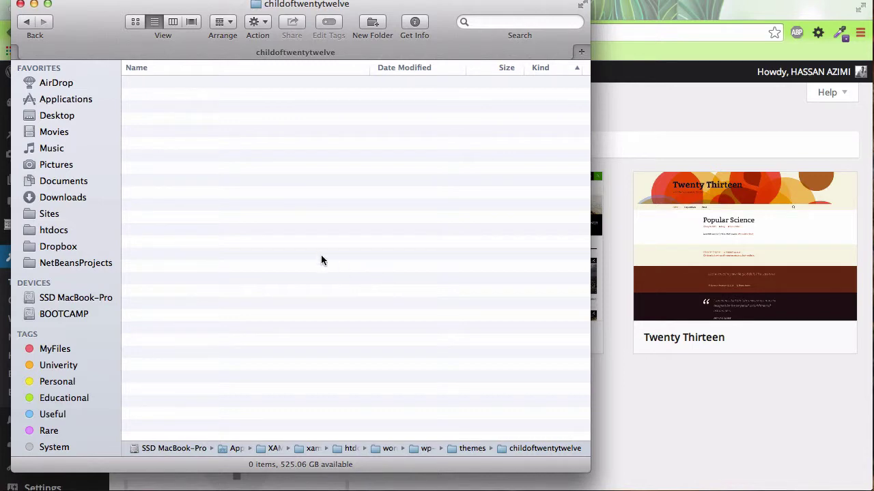
key(F4)
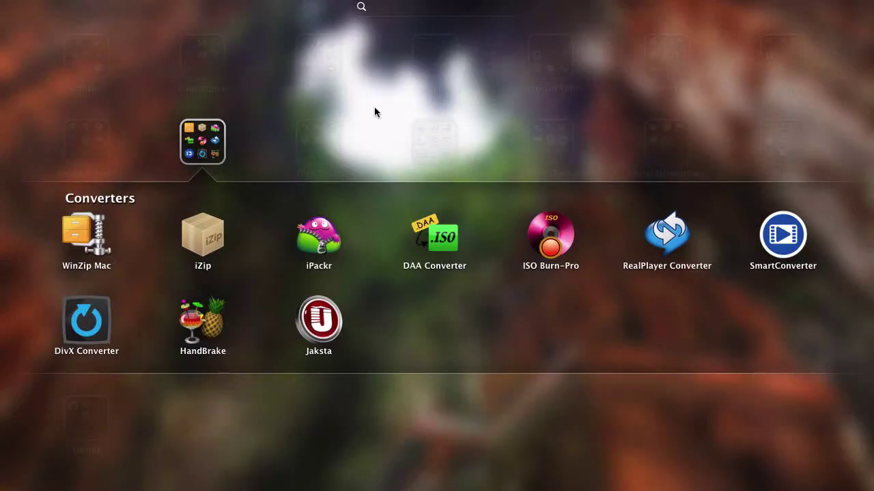
click(374, 106)
click(321, 65)
click(434, 151)
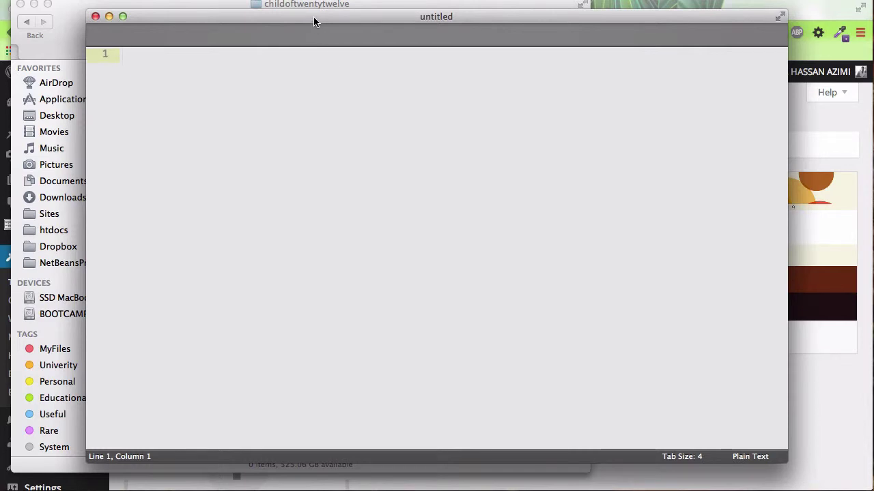
Save the blank document as style.css in htdocs/wordpress/wp-content/themes/childoftwentytwelve.
click(131, 2)
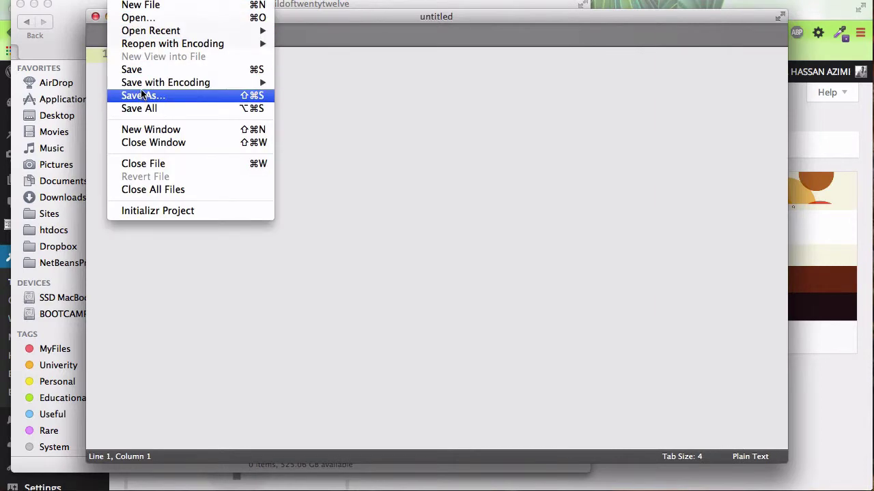
click(136, 69)
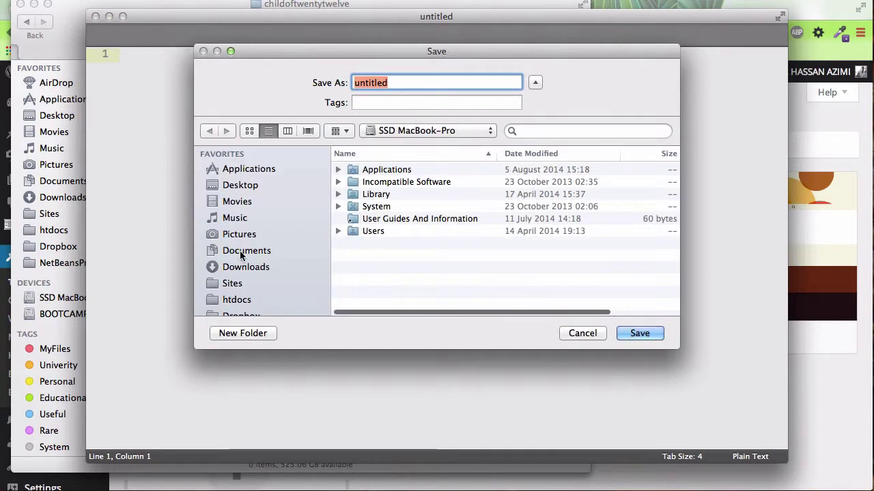
scroll(236, 260, down, 2)
click(227, 269)
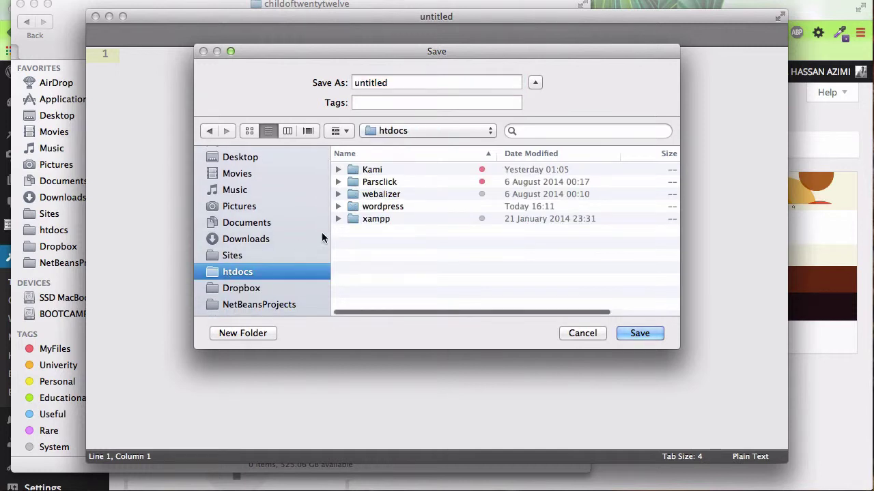
double_click(375, 207)
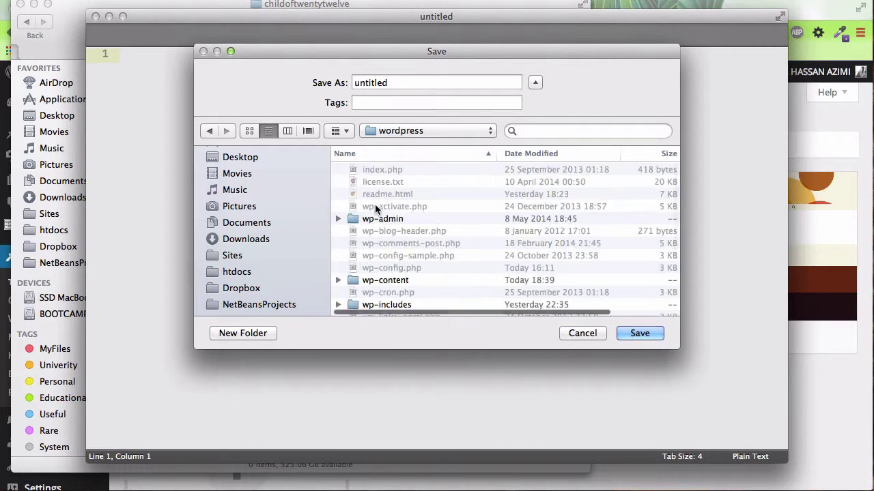
scroll(364, 226, down, 2)
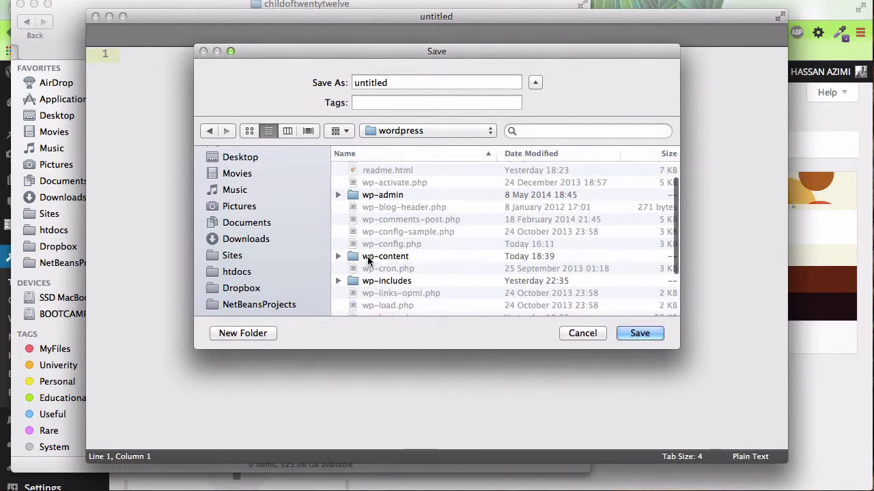
double_click(367, 256)
double_click(379, 195)
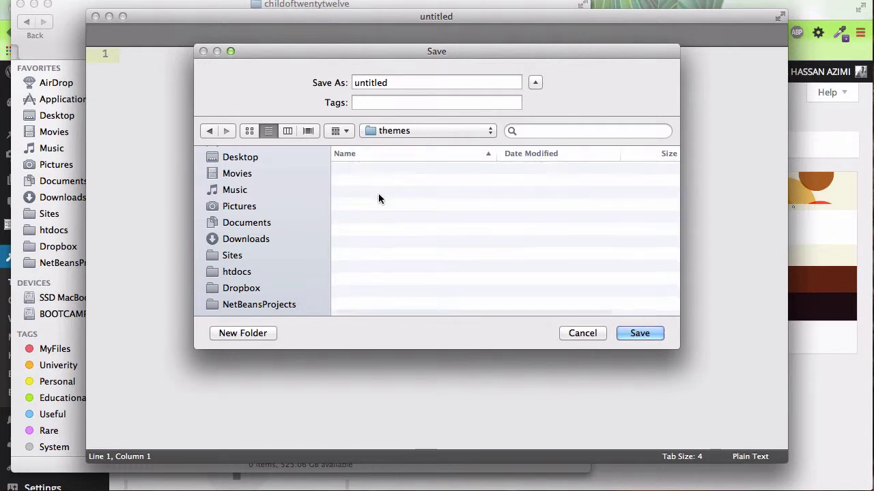
double_click(383, 170)
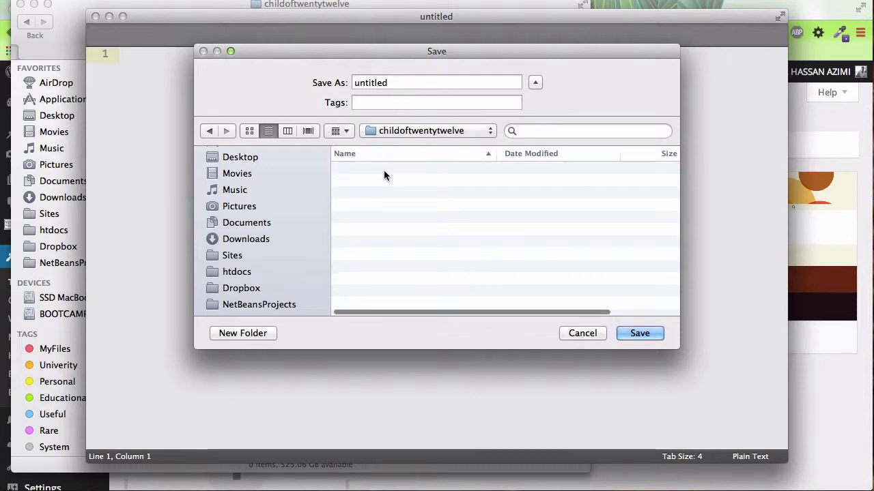
double_click(393, 82)
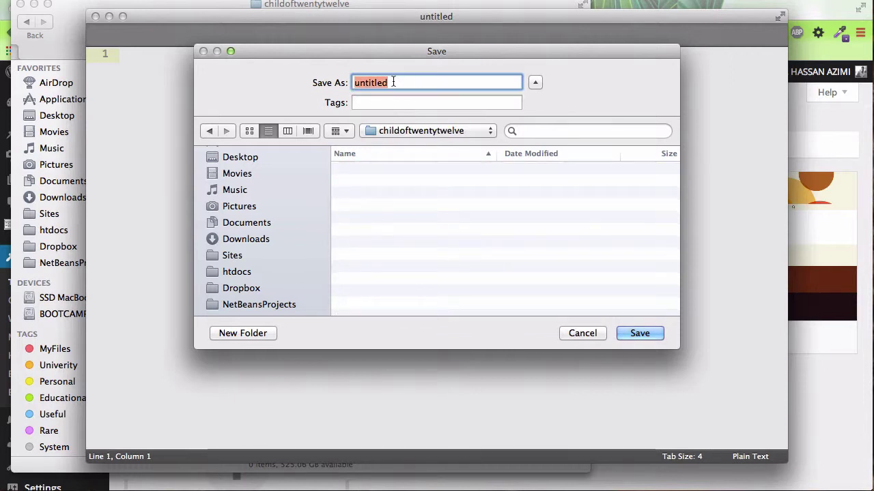
text(sty)
text(le.css)
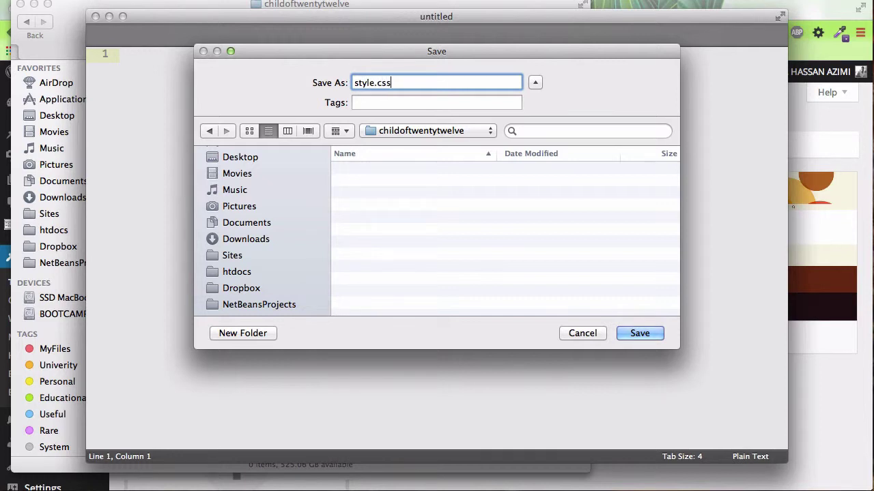
key(Return)
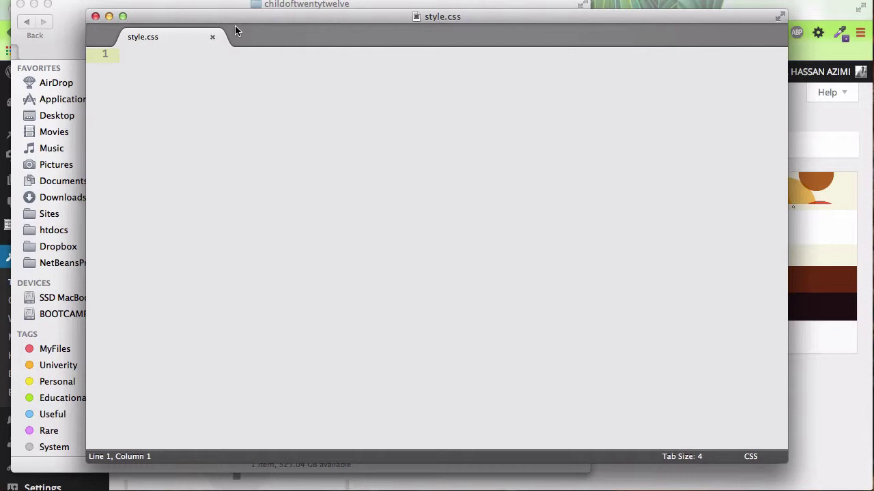
text(/)
text(*)
text(**)
Create an empty multi-line /* */ comment block at the top of style.css.
key(BackSpace)
text(/)
key(BackSpace)
key(BackSpace)
key(BackSpace)
key(BackSpace)
text(hello)
key(super+slash)
key(Left)
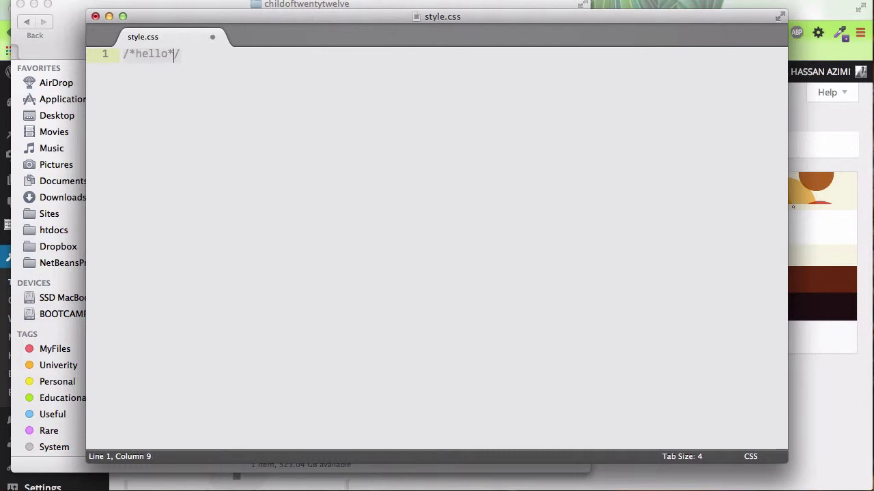
key(Left)
key(shift+Left)
key(shift+Left)
key(shift+Left)
key(shift+Left)
key(shift+Left)
key(Return)
key(Return)
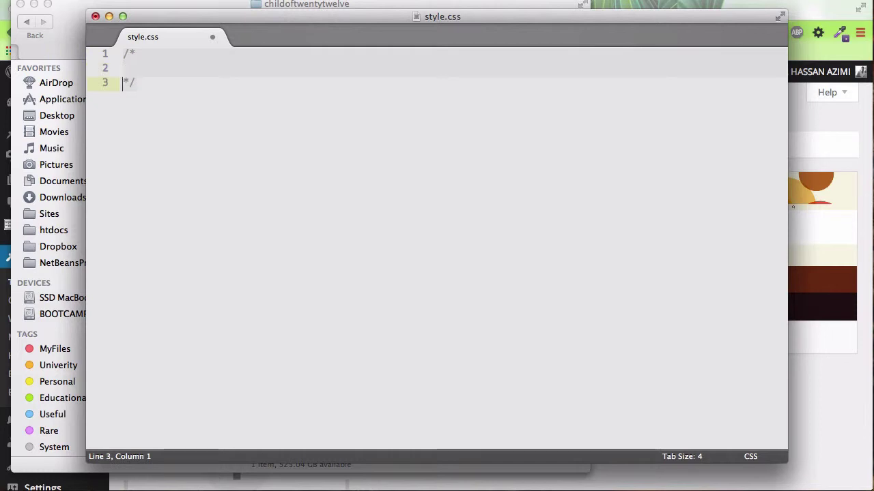
Enter 'Theme name: Child of Twenty Twelve' on the comment's middle line.
click(123, 68)
text(Theme)
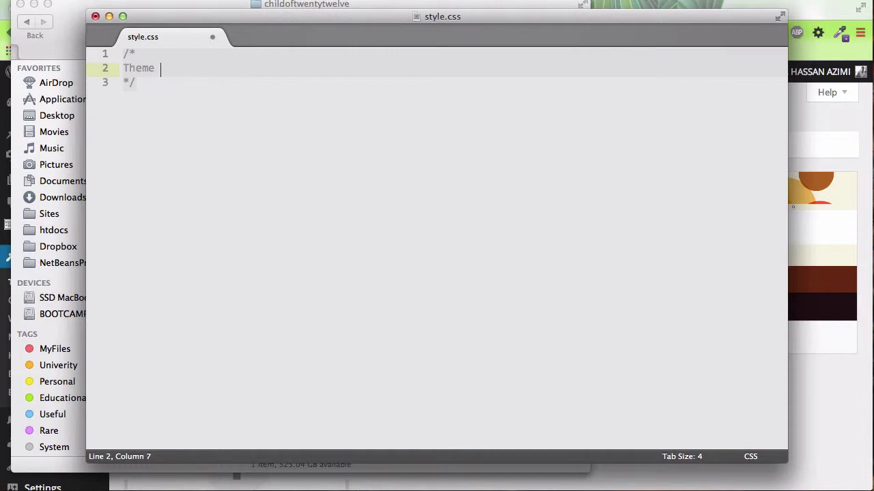
text( name: )
text(Child of )
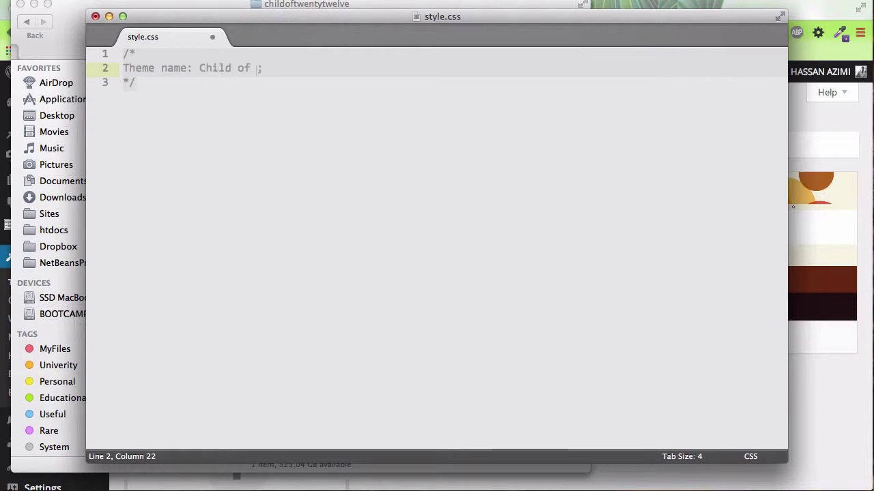
text(Twen)
text(ty Twe)
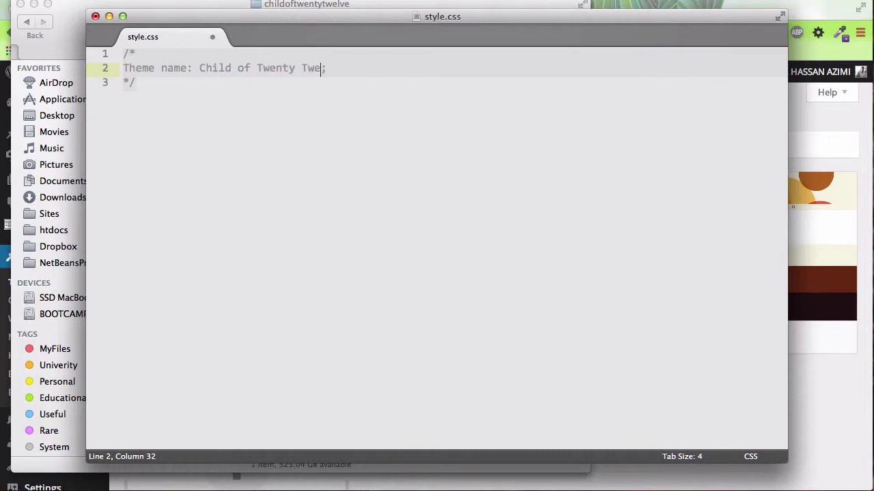
text(lve)
key(BackSpace)
key(Right)
key(BackSpace)
Add 'Description: Cool child theme based on twenty twelve' and an Author line with the author's name.
key(Return)
text(De)
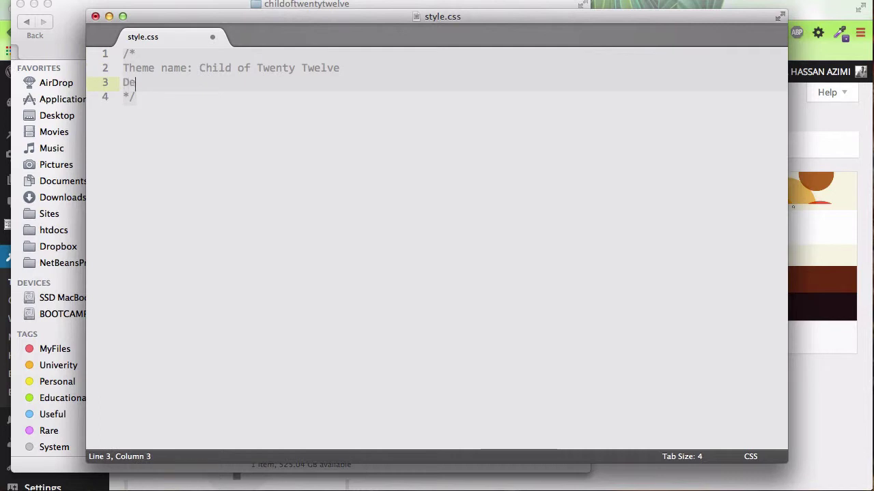
text(scription)
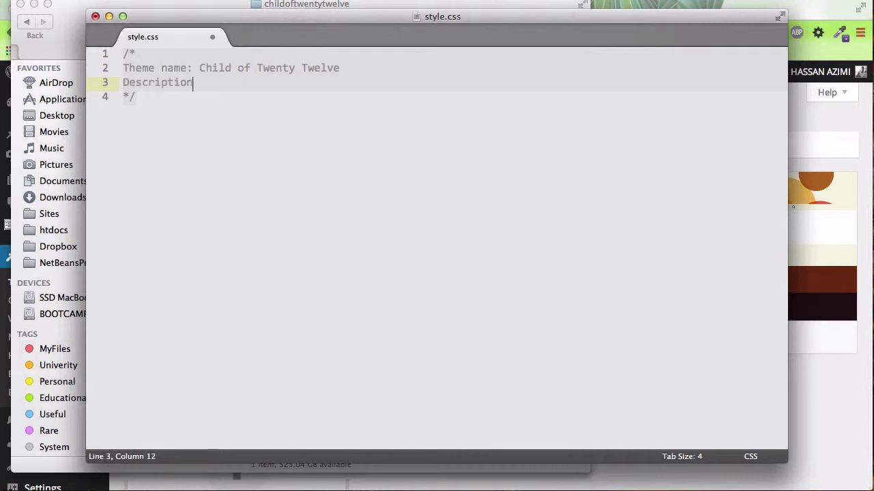
text(: )
text(Coo)
text(l )
text(child theme )
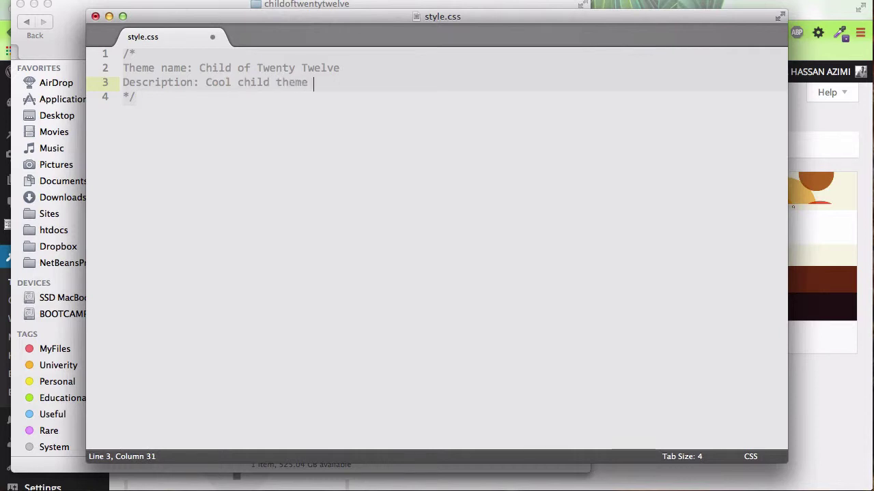
text(based)
text( on )
text(21)
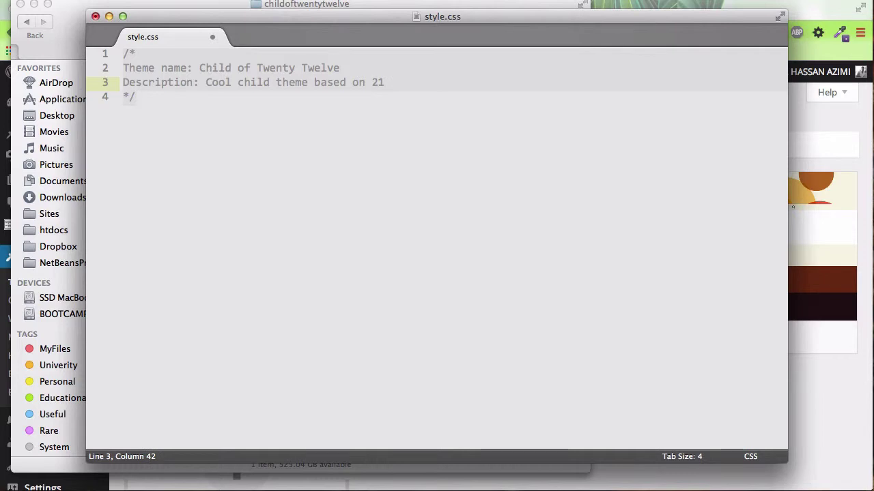
key(BackSpace)
key(BackSpace)
text(t)
text(wenty)
text( twe)
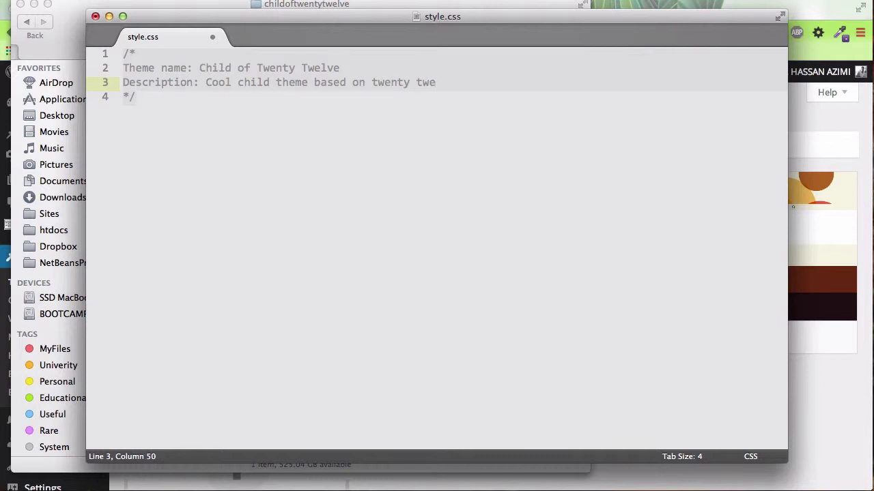
text(lve)
key(Return)
text(A)
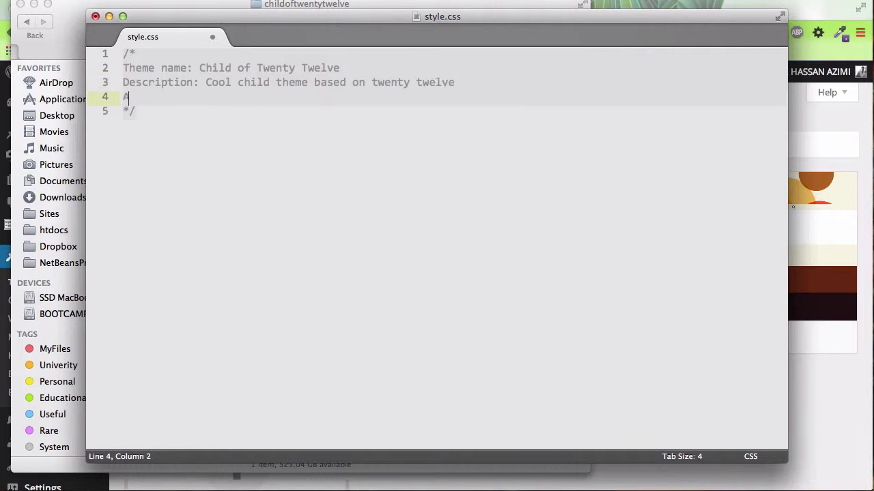
text(uthor)
text(: Ami)
text(r Hassa)
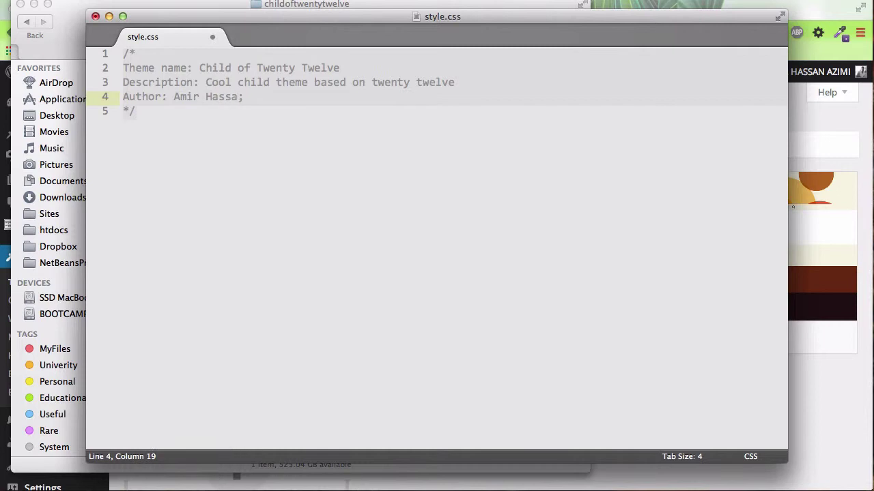
text(n Azimi)
Add a 'Version: 1.0.0' line and begin a 'Templete:' line beneath it.
key(Return)
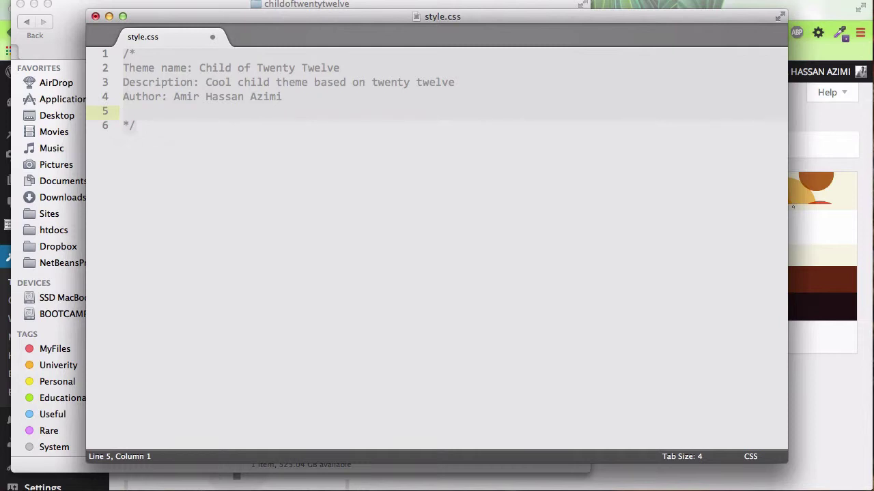
text(Ve)
text(rsion)
text(:)
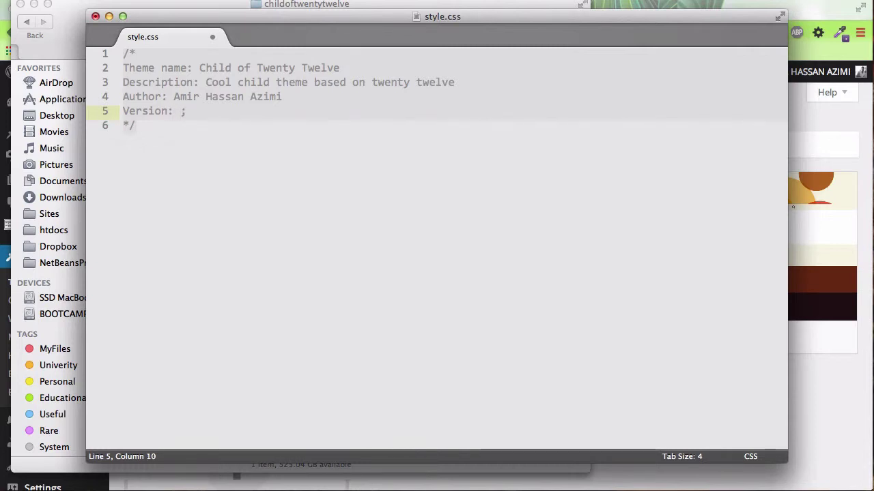
text( 00)
key(BackSpace)
text(.0.1)
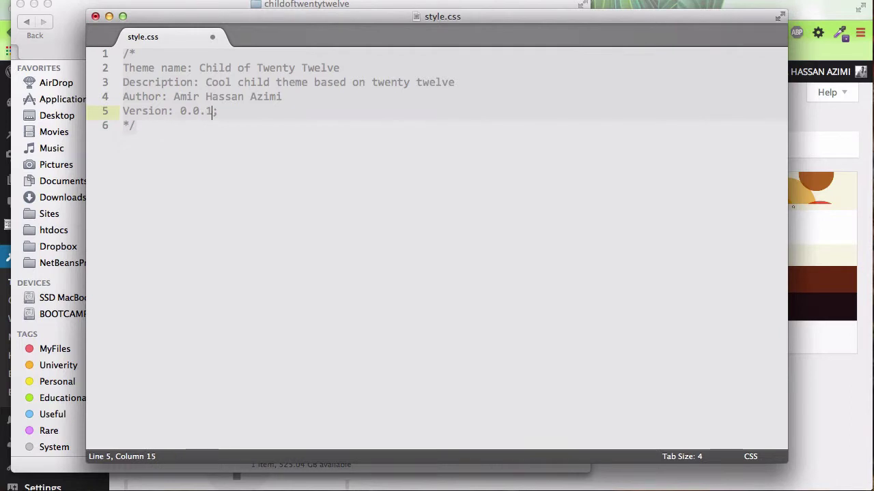
key(BackSpace)
key(Left)
key(Left)
key(Left)
key(Left)
key(Delete)
text(1)
key(Right)
key(Delete)
text(0)
key(Left)
key(Return)
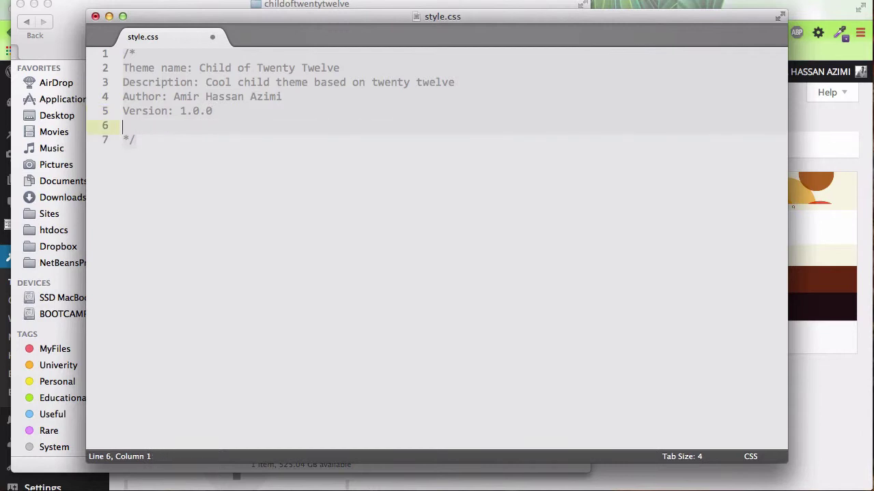
text(Te)
text(mplete)
text(:)
Rearrange windows and confirm in Finder that the parent folder is named twentytwelve.
drag(224, 19, 254, 270)
click(32, 29)
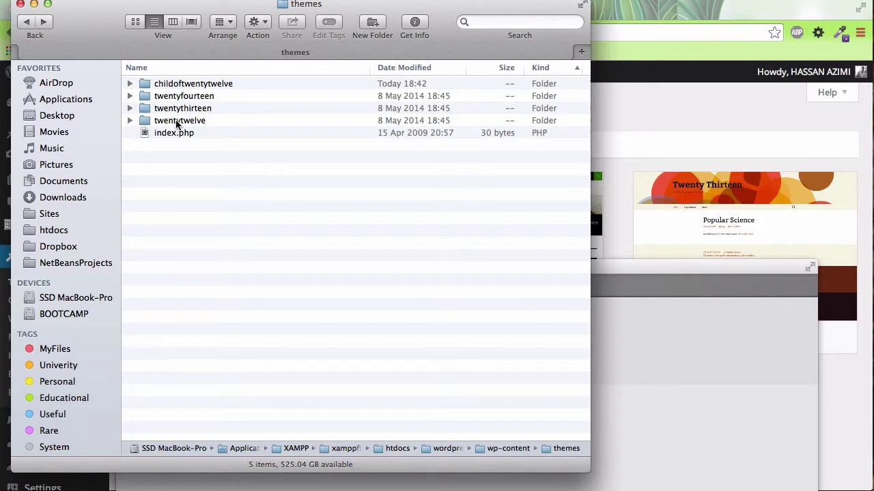
drag(648, 271, 678, 190)
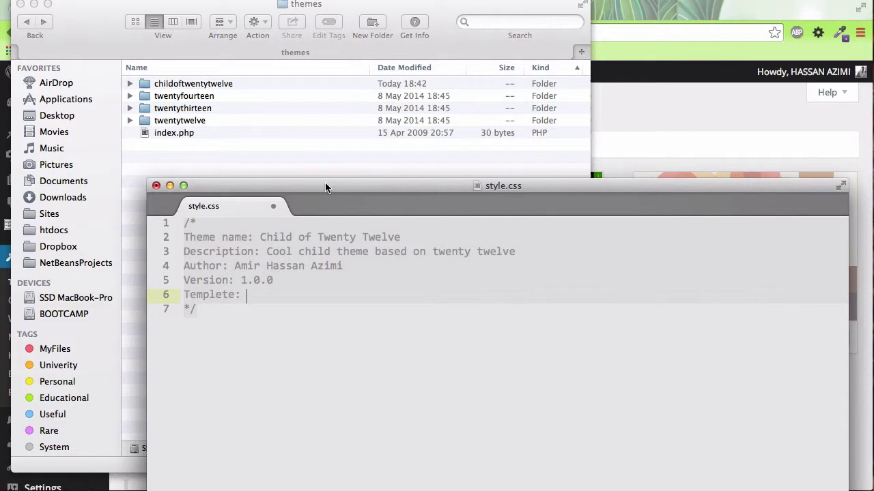
drag(327, 188, 307, 207)
click(221, 160)
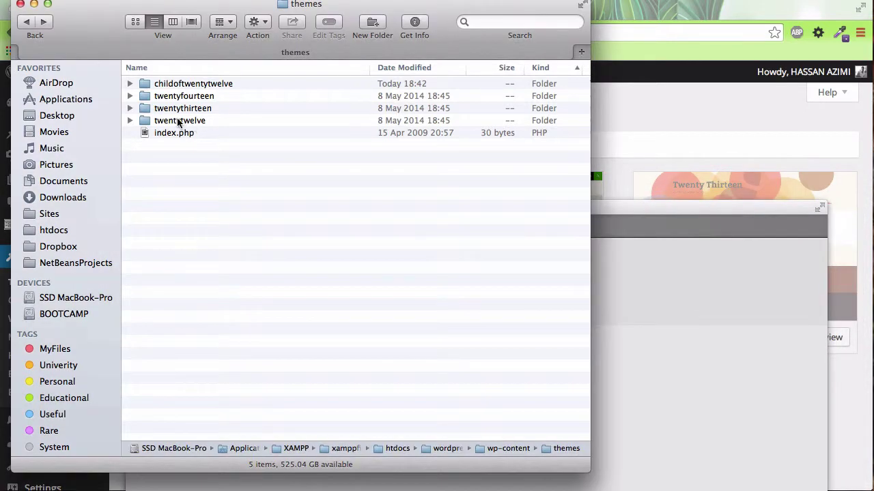
click(178, 121)
click(179, 120)
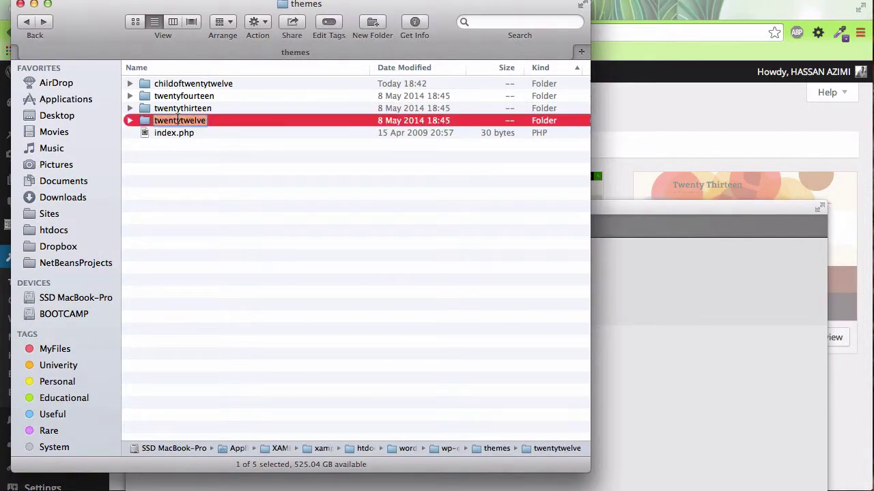
key(Escape)
Complete the header line as 'Templete: twentytwelve' and save style.css.
click(592, 268)
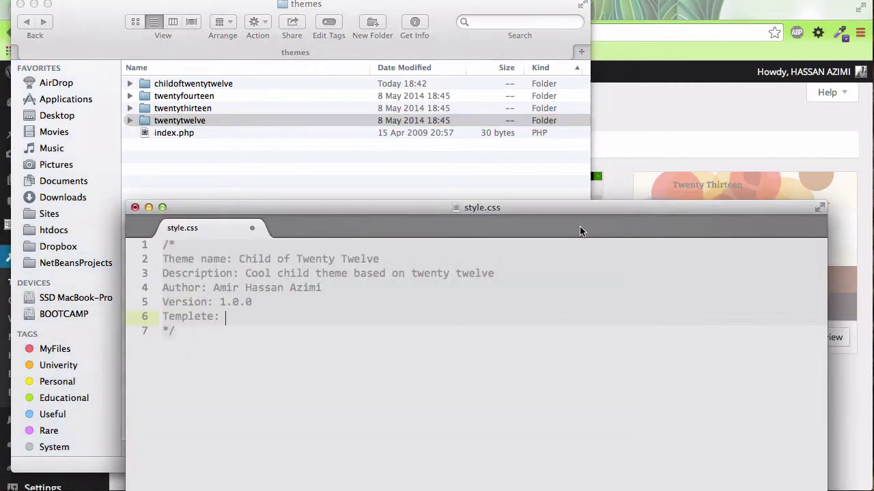
drag(567, 213, 564, 96)
text(twentytwelve)
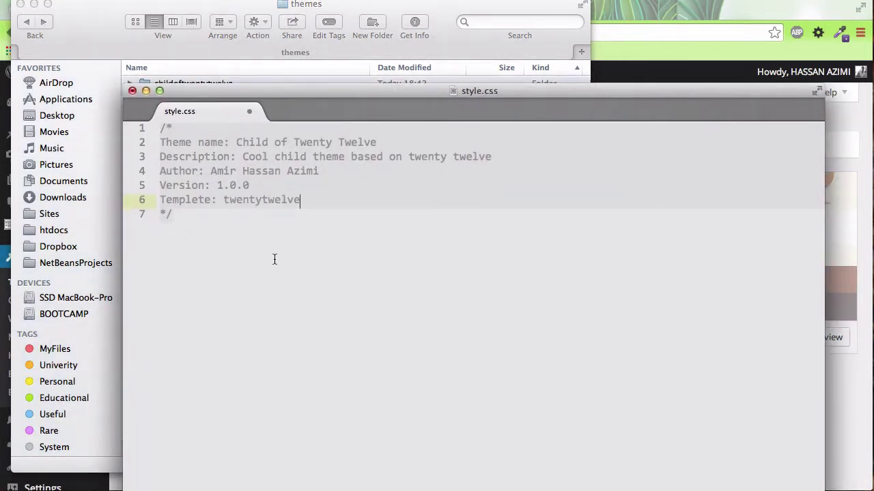
key(super+s)
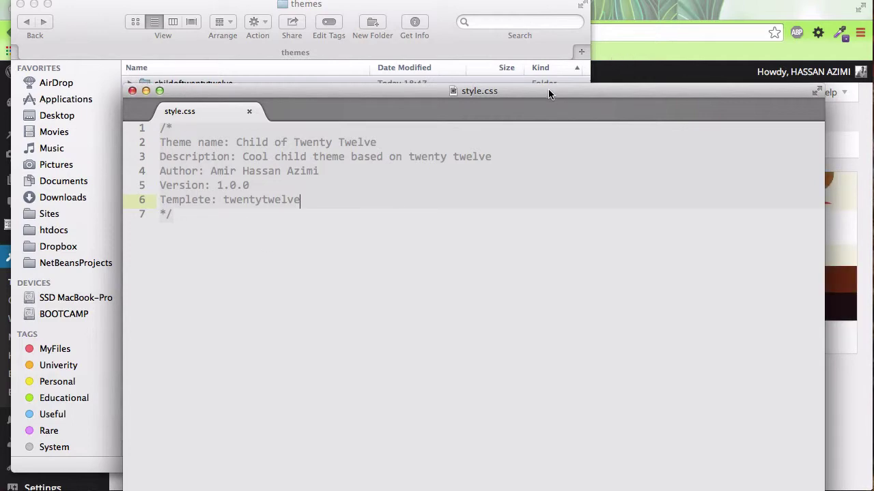
drag(548, 92, 507, 32)
click(785, 21)
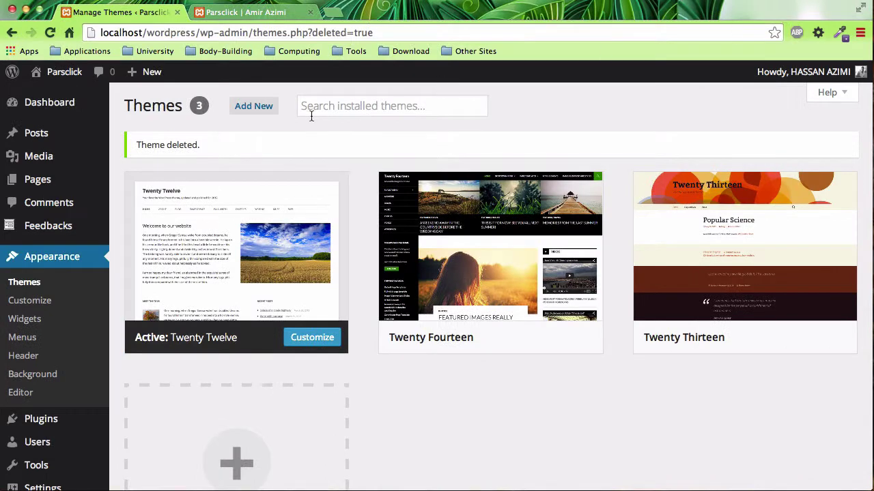
Reload Themes and find Child of Twenty Twelve under Broken Themes with 'Template is missing'.
click(51, 33)
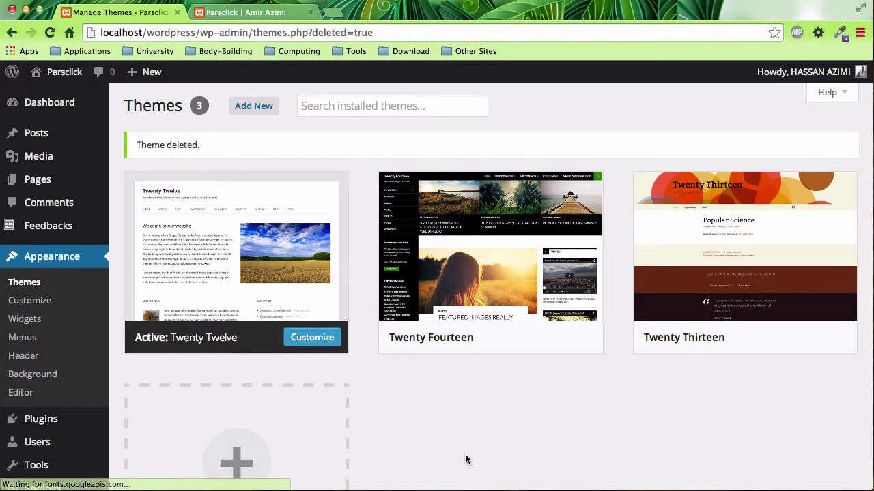
scroll(469, 430, down, 5)
scroll(471, 429, down, 1)
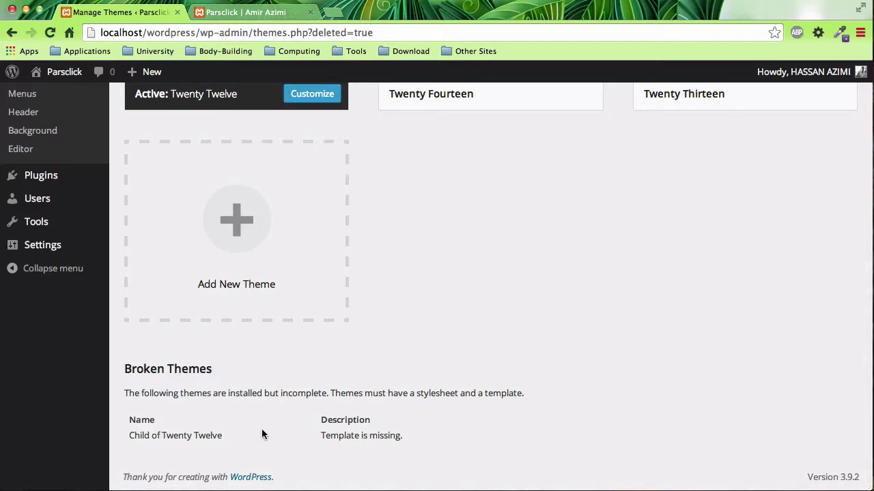
scroll(265, 432, up, 5)
scroll(385, 310, down, 5)
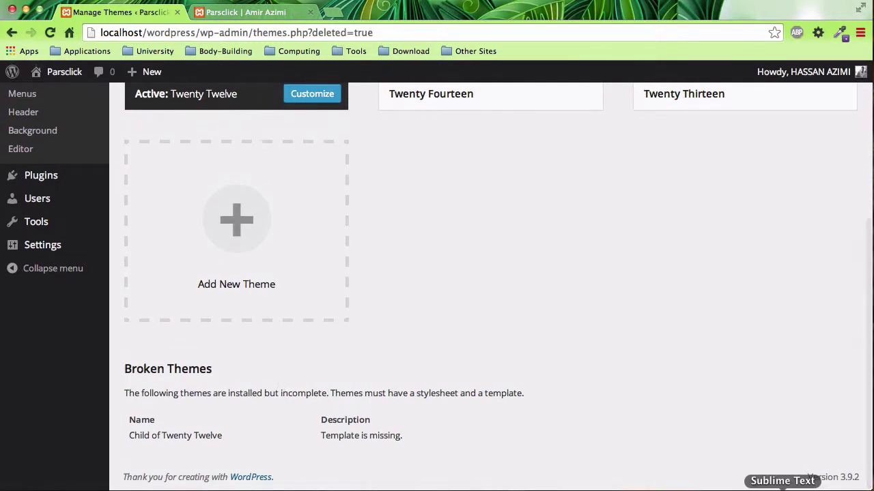
click(780, 488)
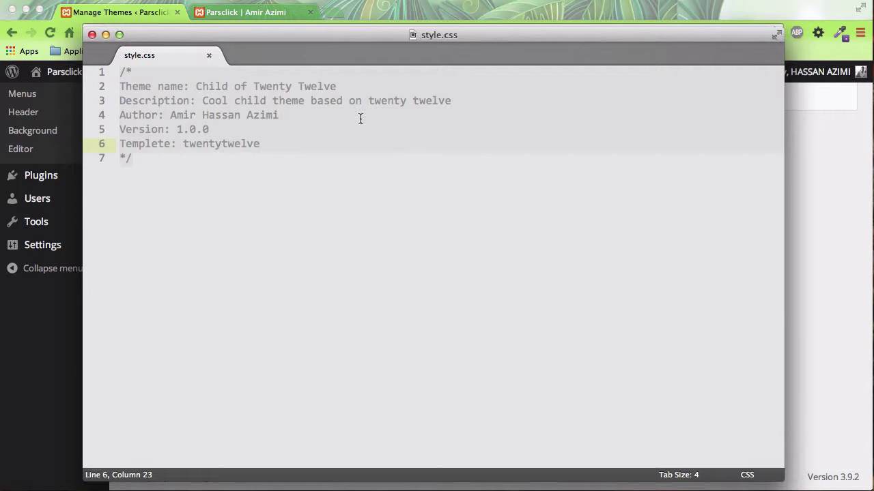
Paste the exact twentytwelve folder name over the Template value in style.css.
click(811, 290)
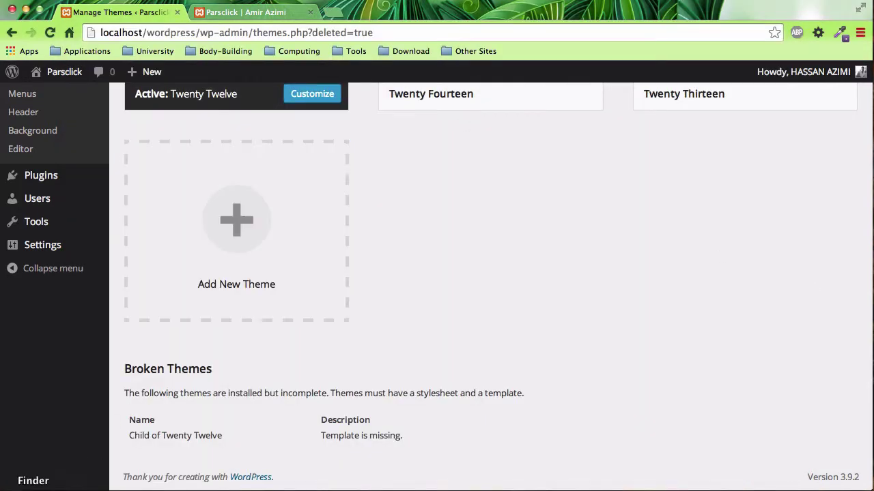
click(96, 448)
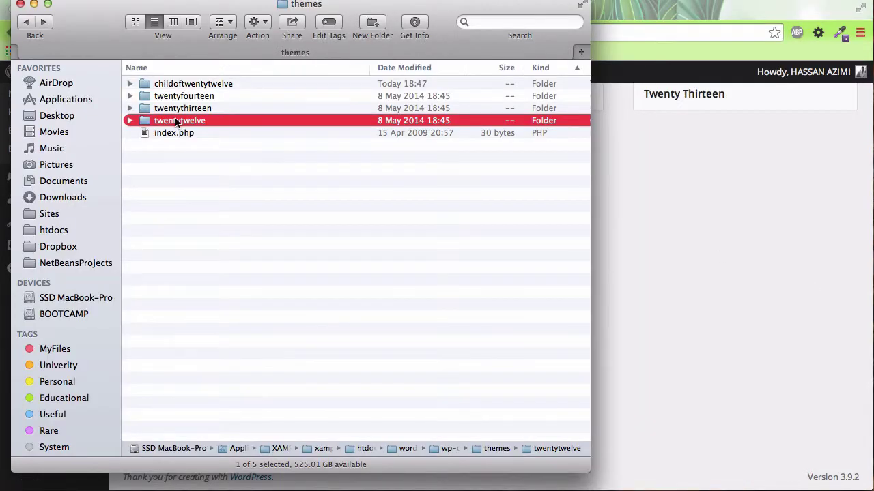
key(Return)
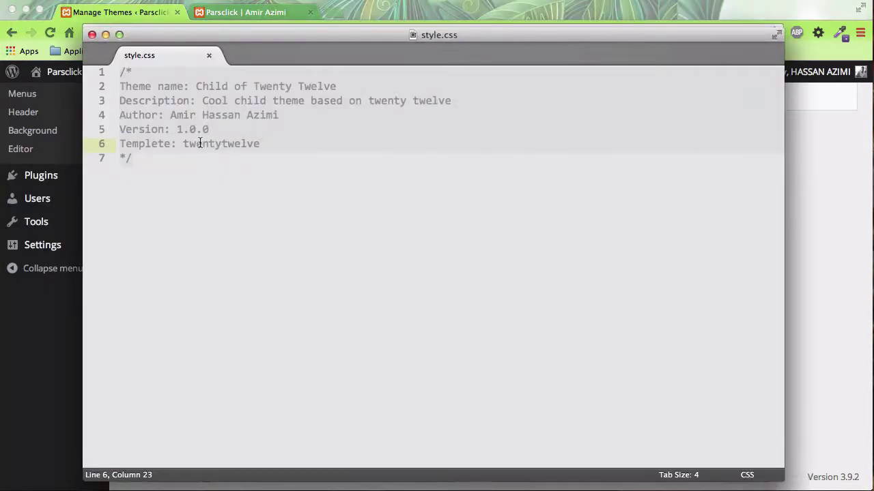
click(196, 144)
double_click(196, 143)
key(super+v)
Restore 'twenty twelve' in the description line and save style.css.
click(389, 101)
drag(370, 100, 458, 101)
text(twentytwelve)
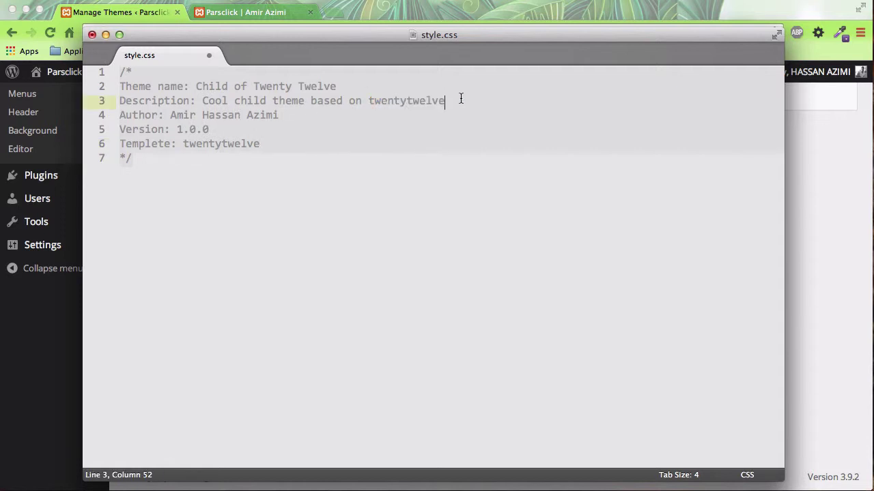
click(407, 100)
key(super+s)
Review the Themes page's broken-theme explanation, then select all seven header lines.
click(862, 251)
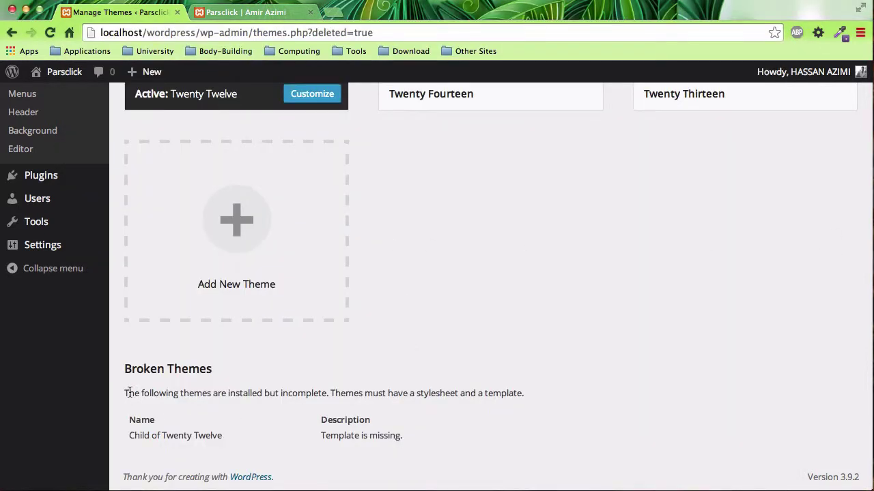
drag(125, 393, 419, 391)
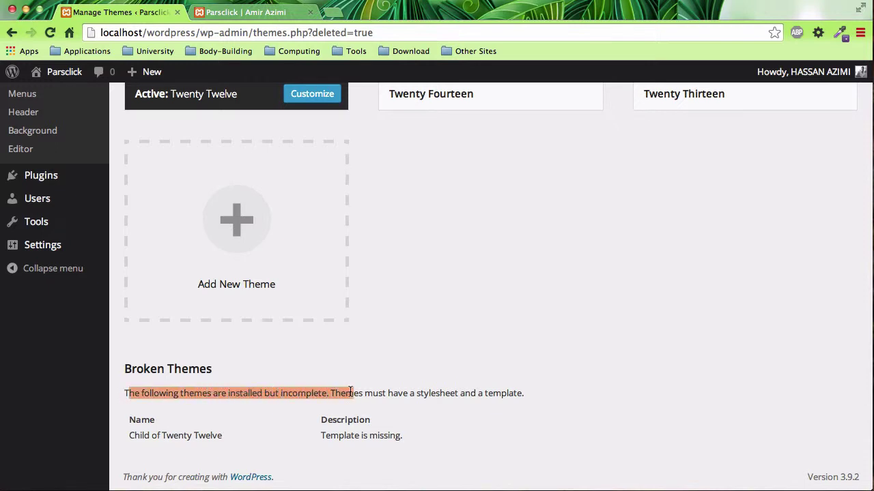
drag(457, 391, 512, 390)
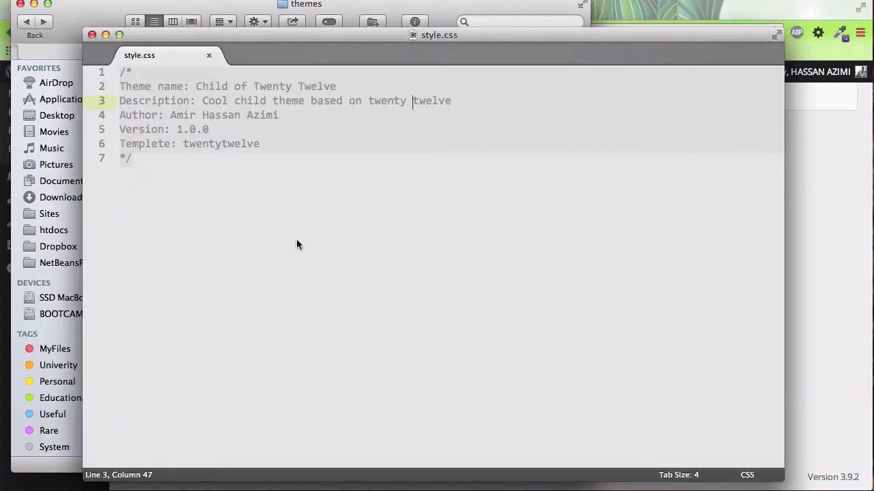
drag(156, 164, 101, 71)
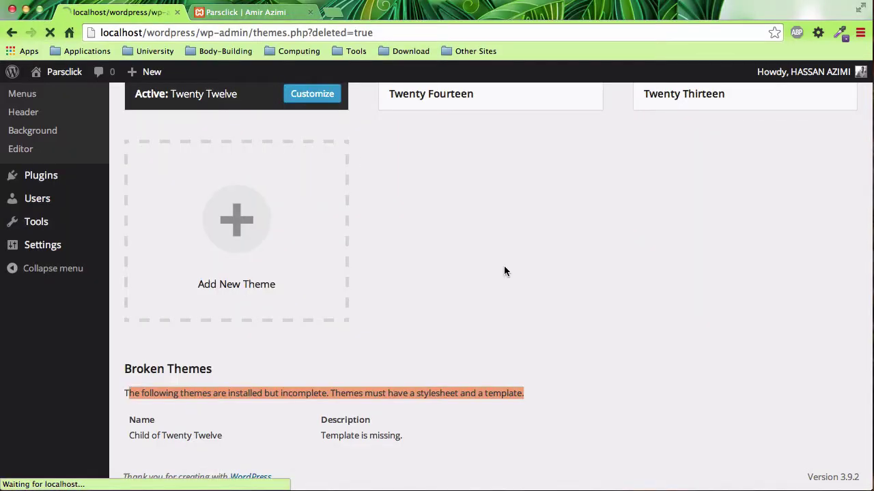
Check the broken-theme notice on the Themes page and return to style.css.
scroll(441, 269, down, 2)
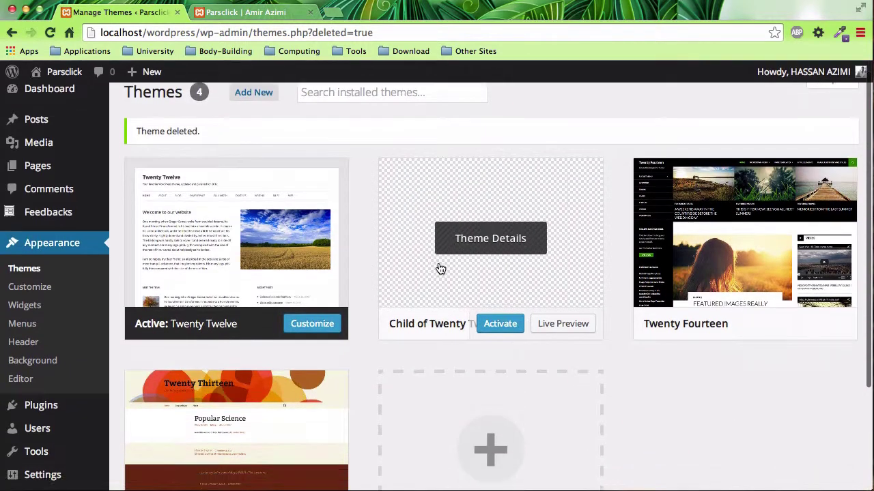
scroll(440, 269, down, 3)
scroll(440, 269, up, 2)
scroll(441, 269, up, 3)
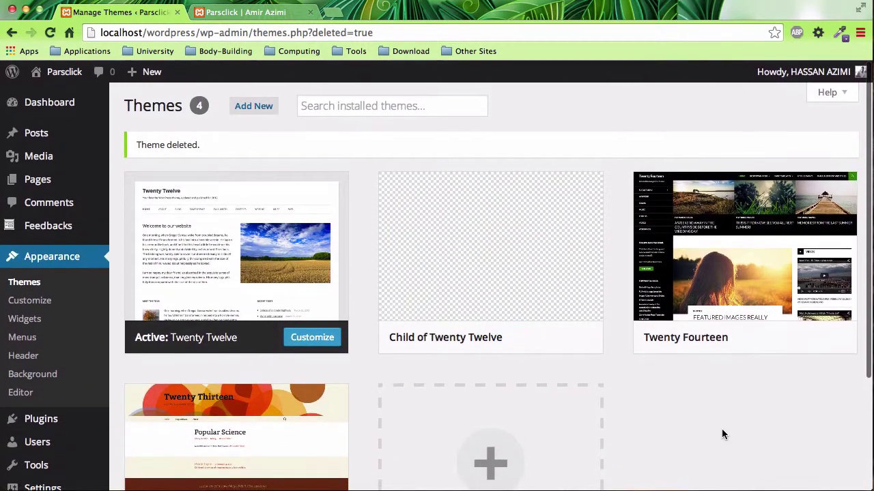
mouse_move(589, 281)
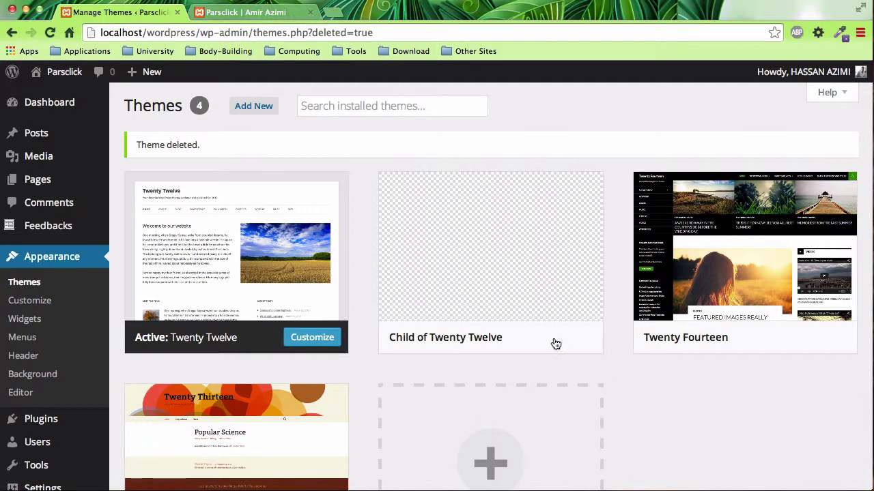
mouse_move(529, 299)
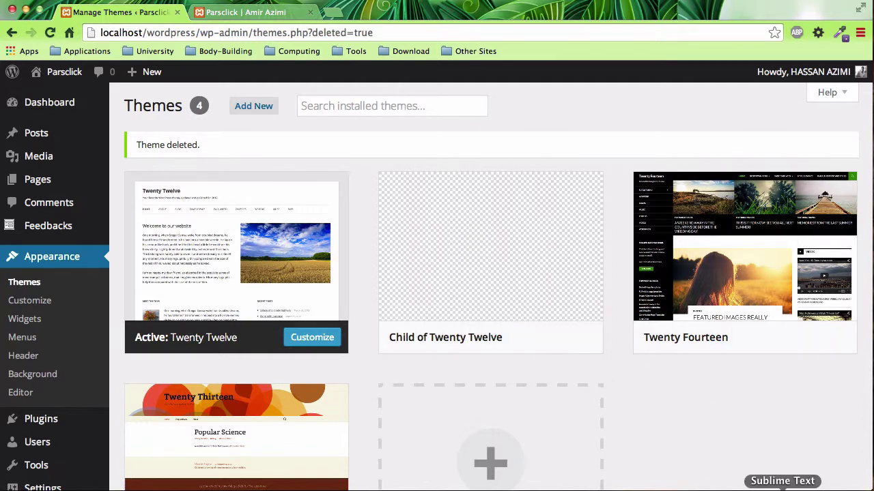
click(782, 489)
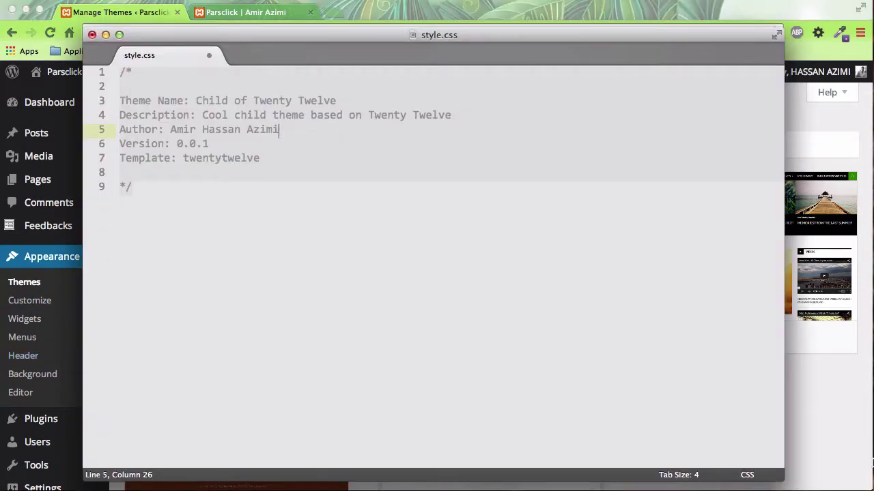
click(848, 445)
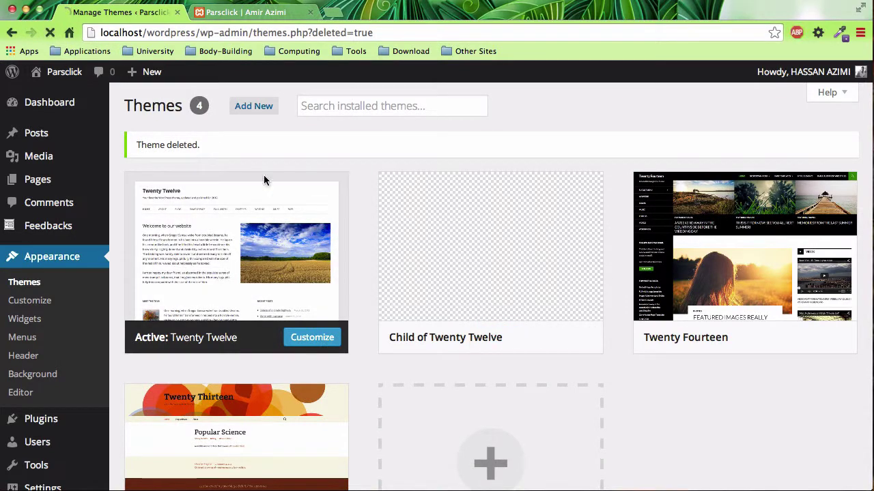
click(782, 489)
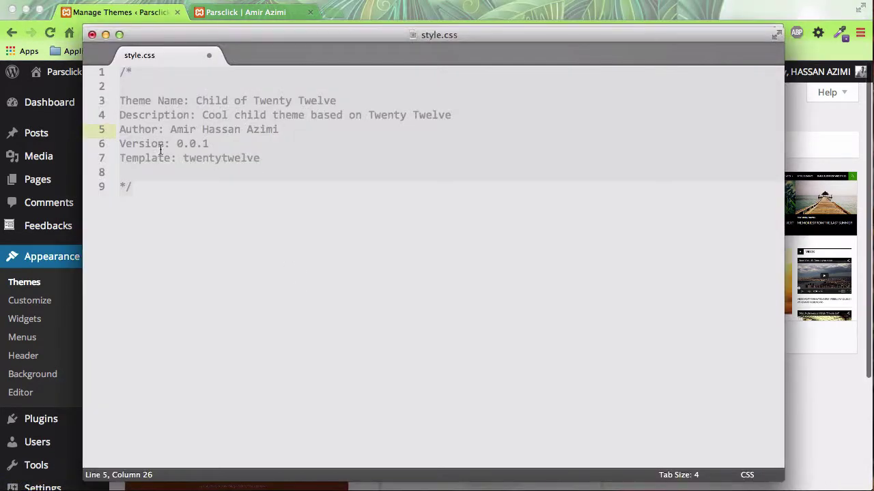
Delete the two blank lines in the style.css header, save, and reload Themes.
click(151, 179)
key(BackSpace)
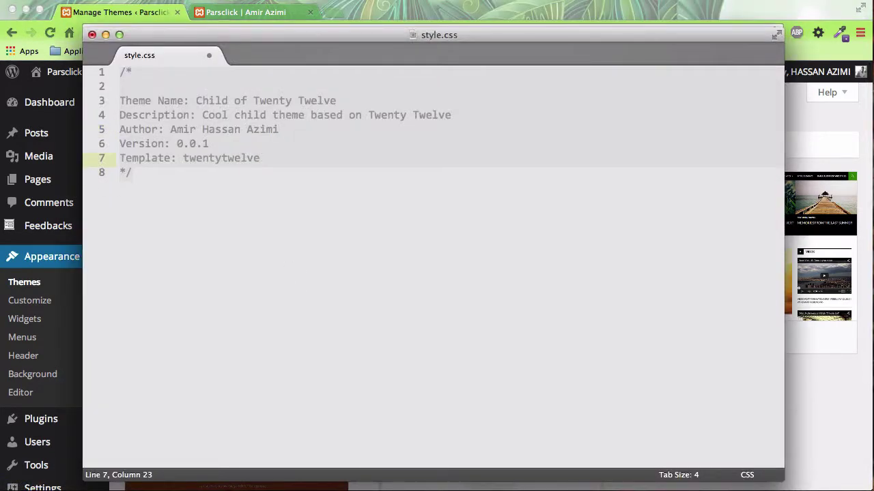
click(209, 144)
key(BackSpace)
key(super+s)
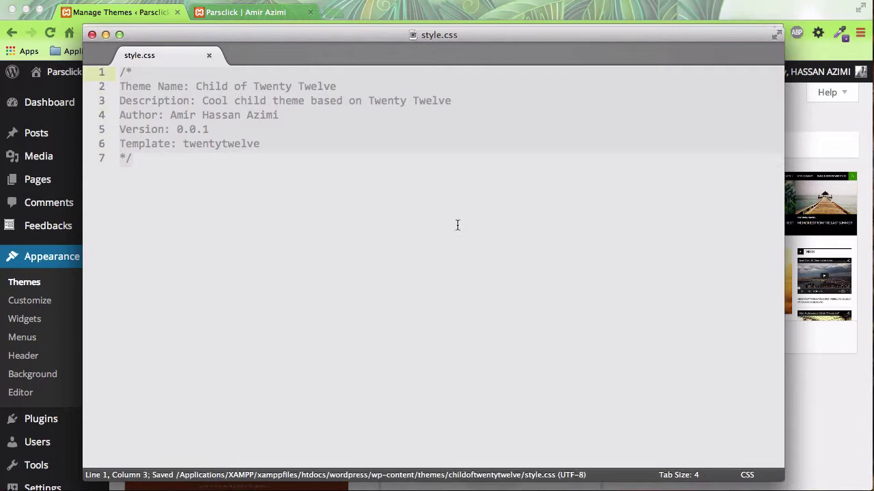
click(837, 365)
click(50, 32)
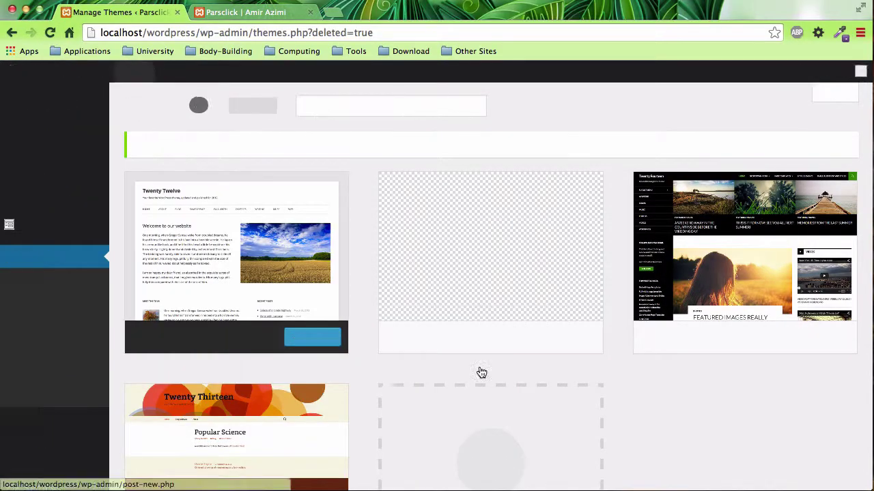
Change the header Version to 1.0.0, save, and reload the Themes page.
click(783, 488)
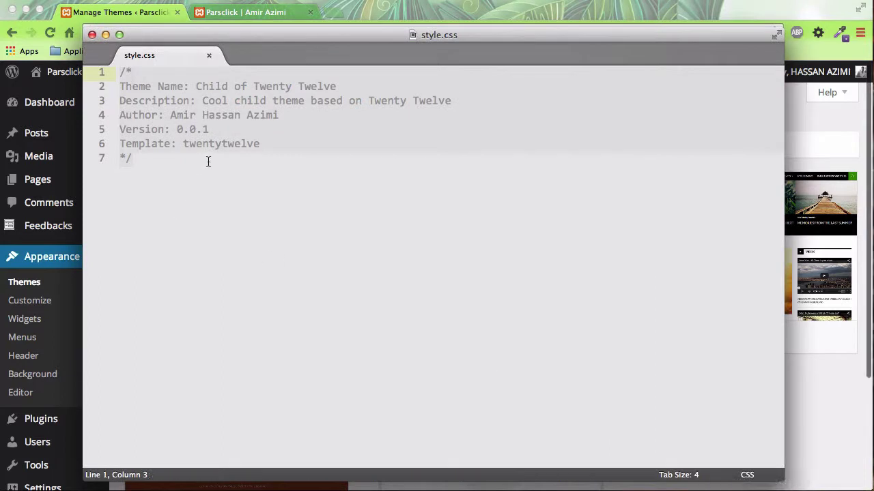
click(207, 129)
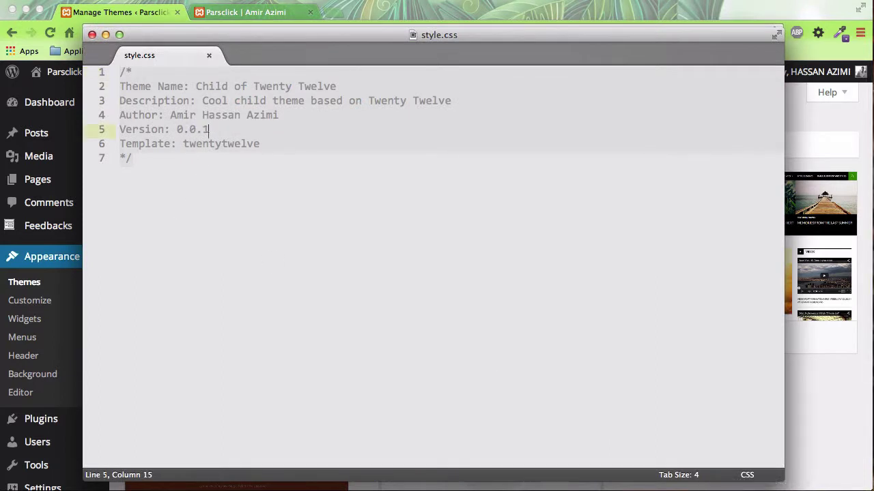
text(0)
key(BackSpace)
text(1.)
key(super+s)
click(830, 403)
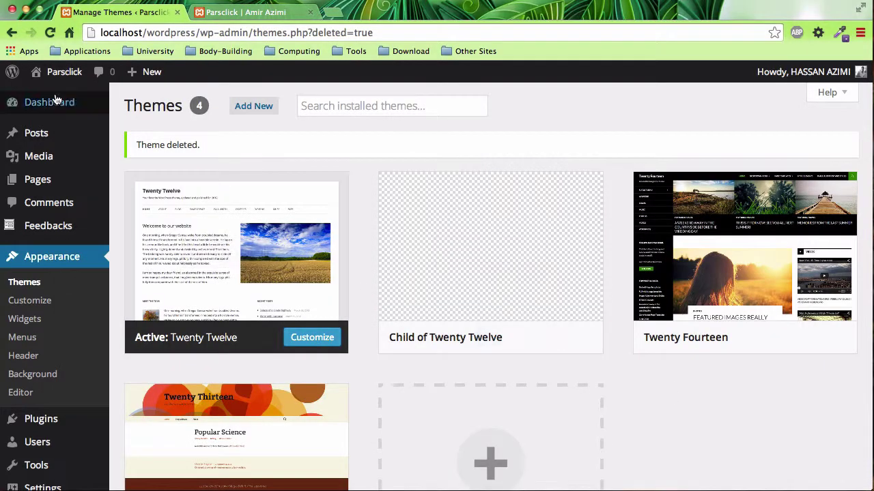
click(51, 33)
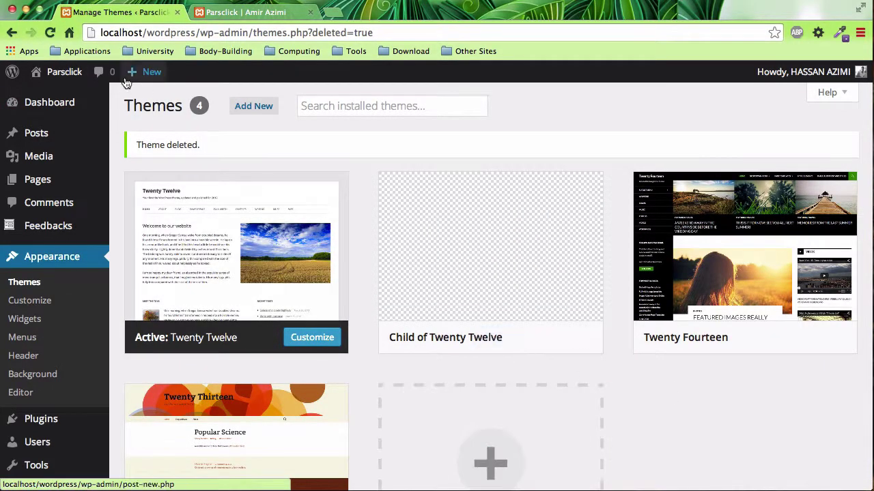
click(782, 488)
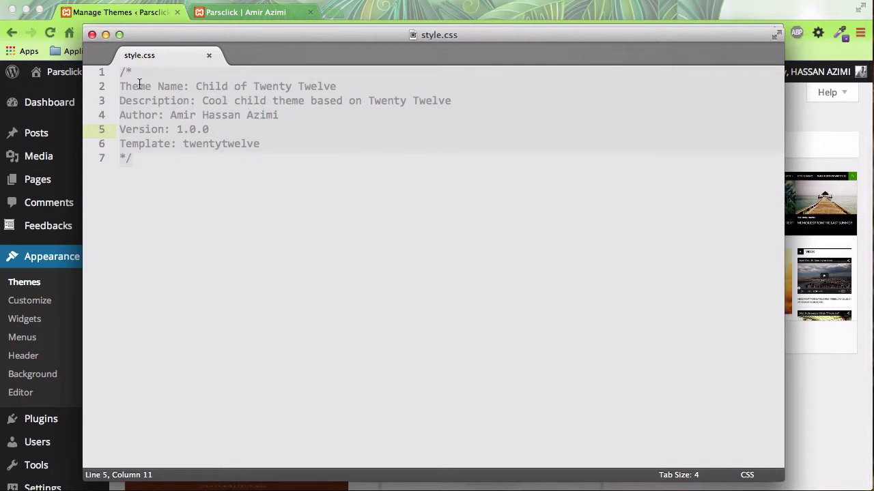
Copy the whole style.css header and paste a duplicate below it.
drag(123, 84, 178, 84)
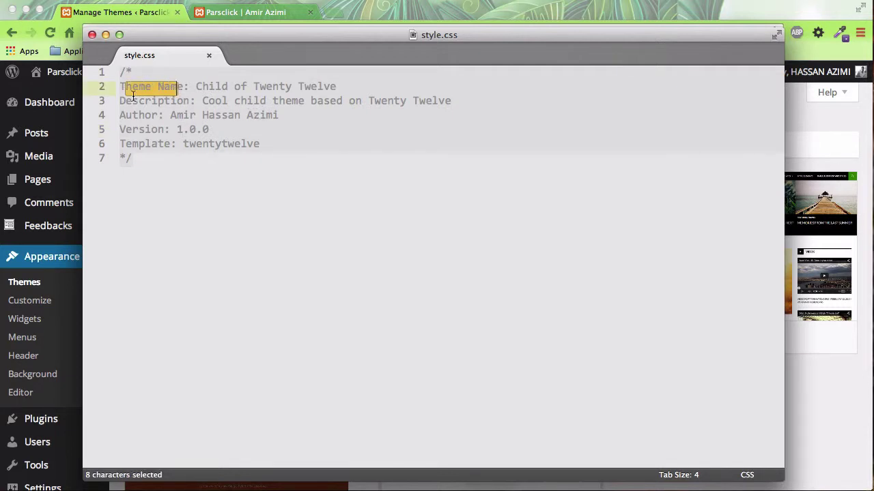
drag(121, 98, 199, 76)
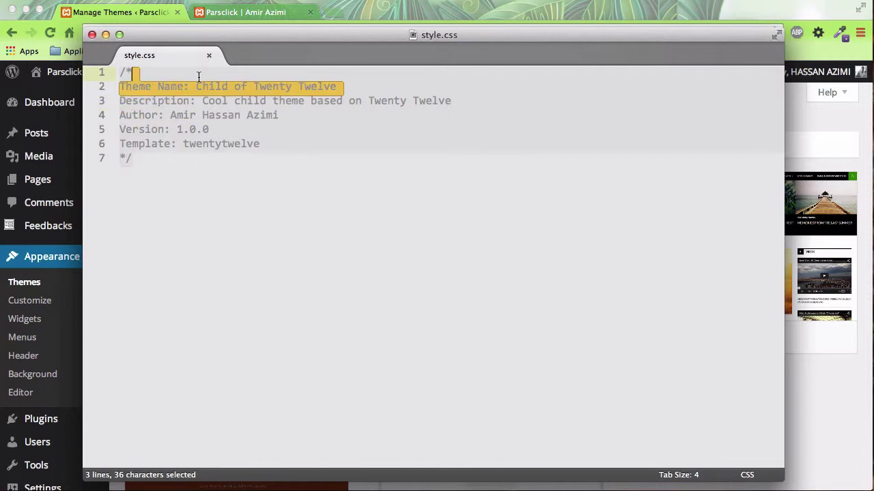
click(274, 164)
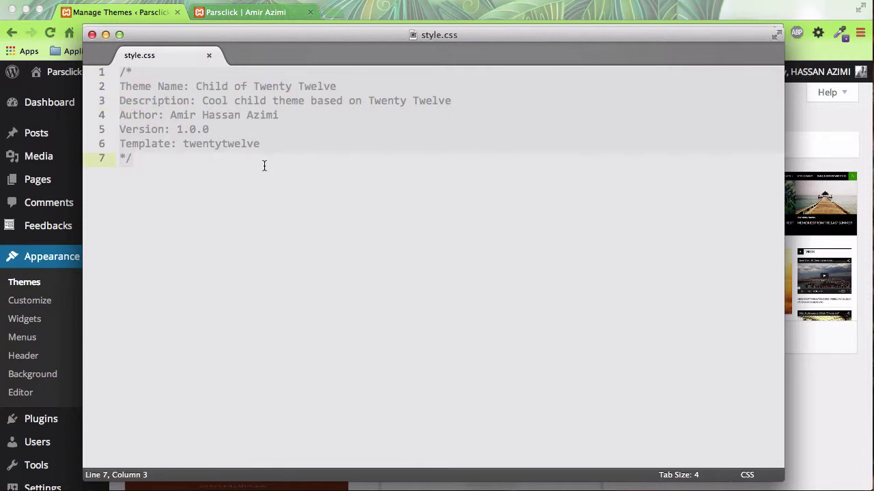
drag(171, 158, 86, 56)
key(super+c)
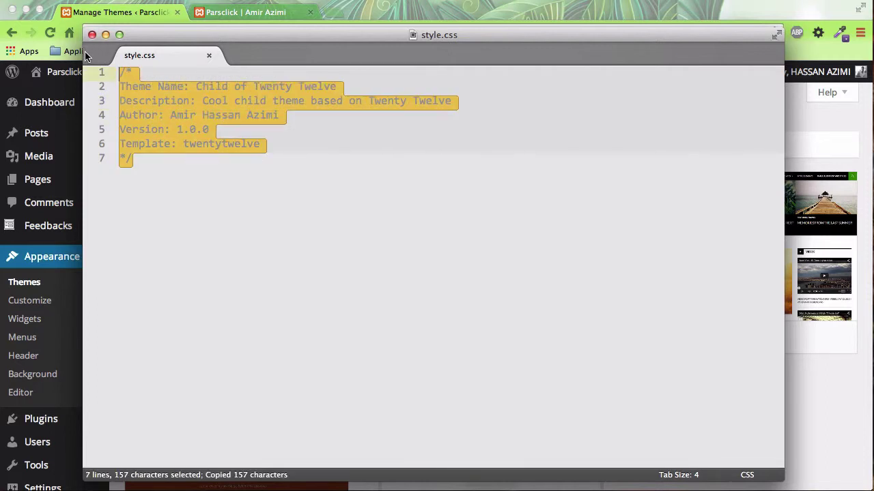
click(208, 114)
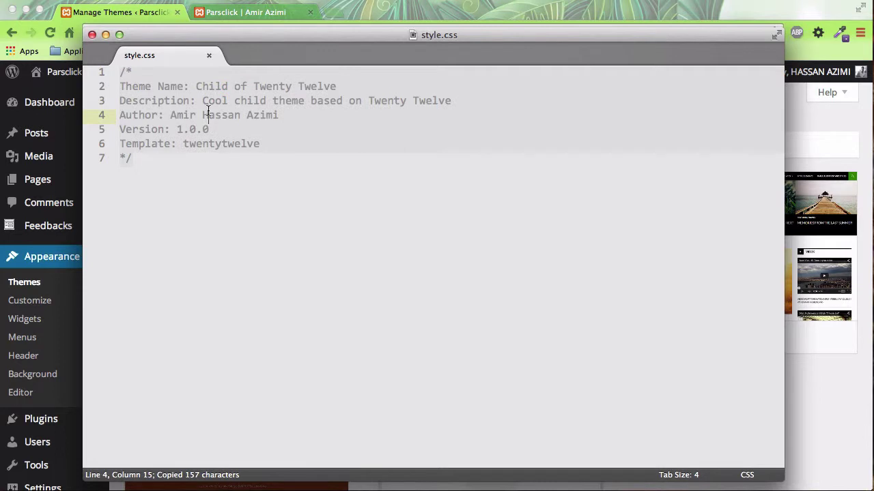
click(259, 159)
key(Return)
key(super+v)
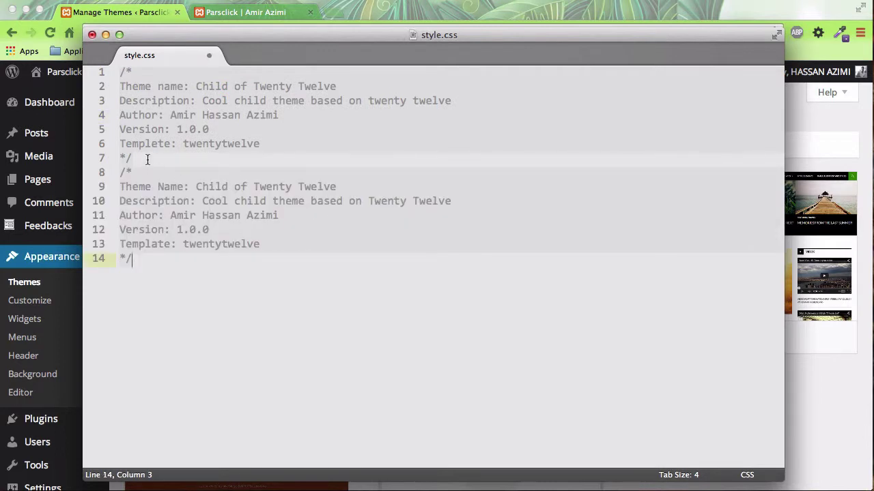
Compare Theme Name and Description fields between the misspelled top header and the correct copy.
drag(146, 159, 88, 53)
drag(139, 257, 107, 172)
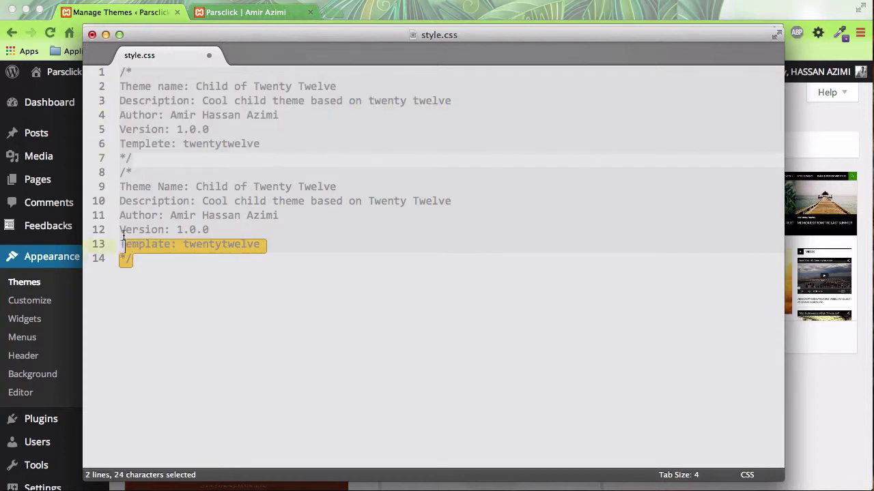
click(193, 270)
double_click(127, 86)
double_click(161, 87)
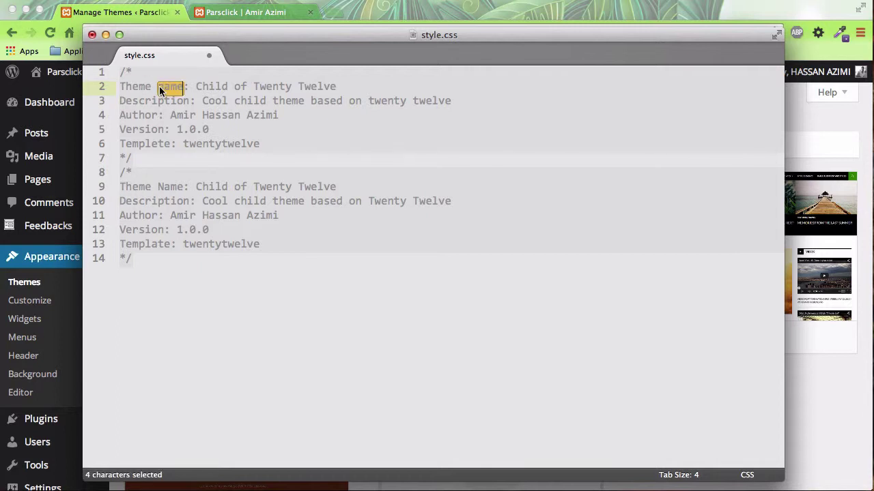
click(162, 187)
key(shift+Left)
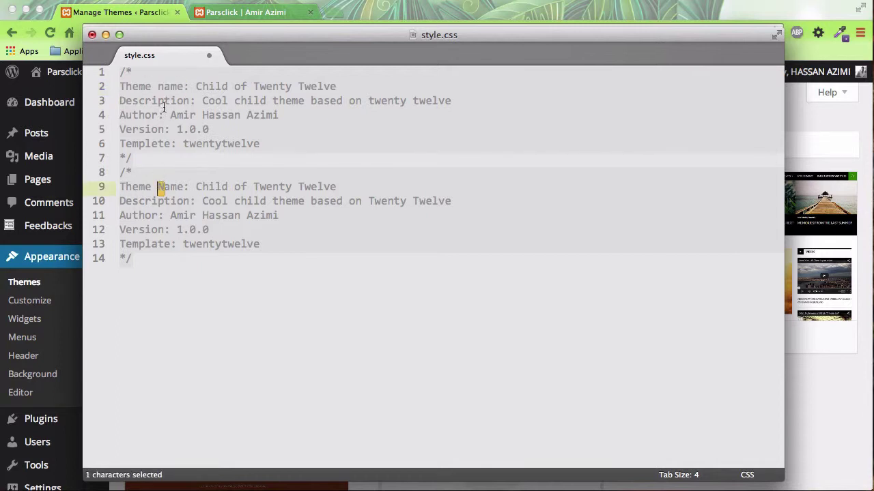
click(159, 86)
key(shift+Right)
click(158, 86)
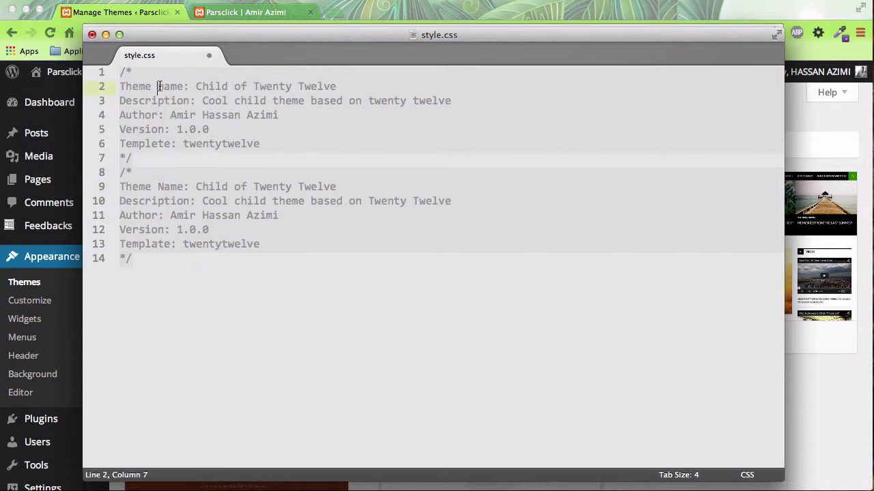
click(190, 201)
drag(190, 201, 120, 197)
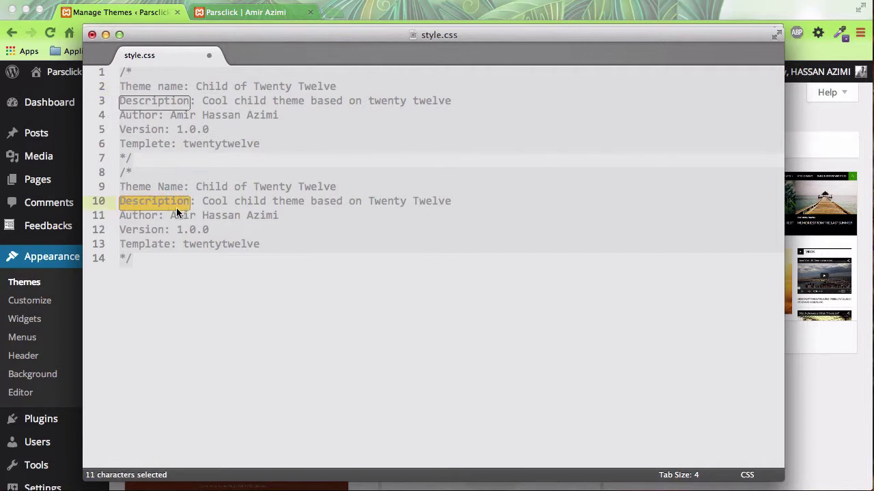
mouse_move(183, 187)
mouse_down()
mouse_move(120, 188)
mouse_move(84, 58)
mouse_up()
double_click(163, 188)
Delete the misspelled top header, save style.css, and reload the Themes page.
key(BackSpace)
key(Delete)
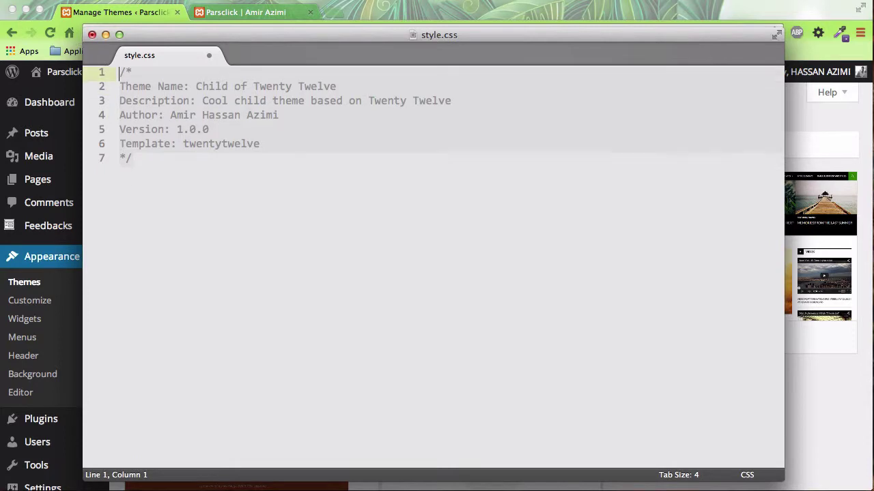
key(super+s)
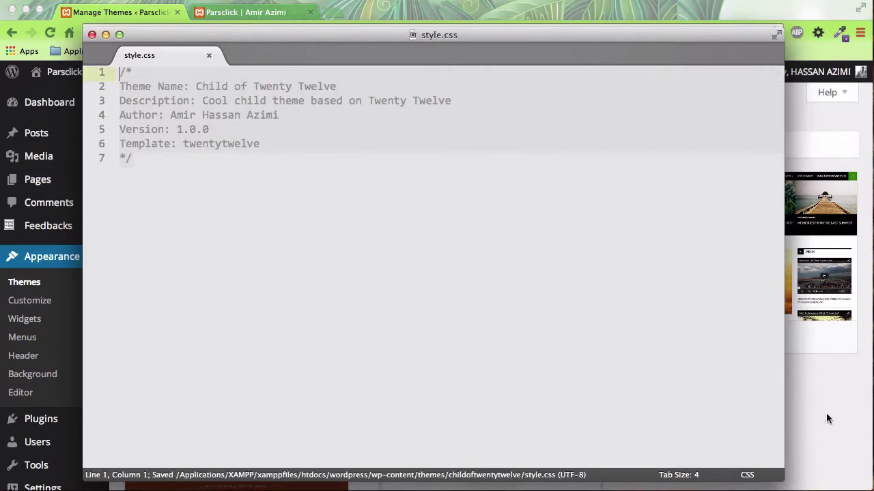
click(826, 414)
key(super+r)
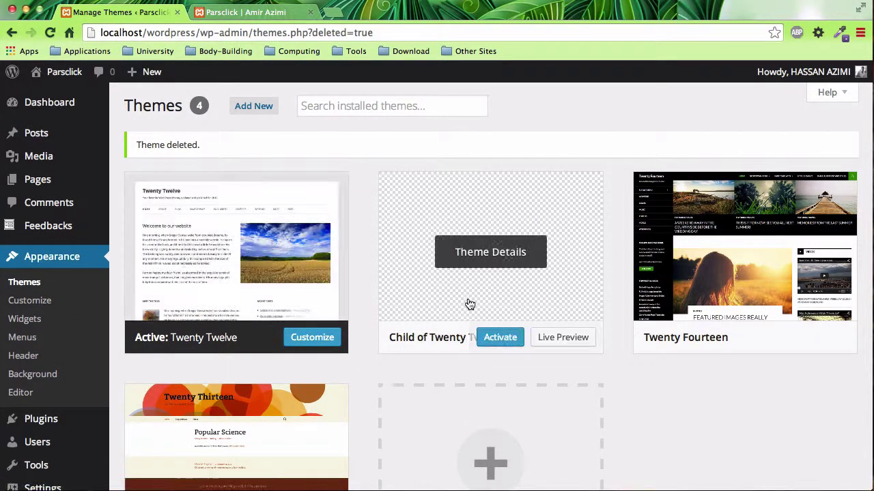
Activate Child of Twenty Twelve and open the live site.
click(503, 343)
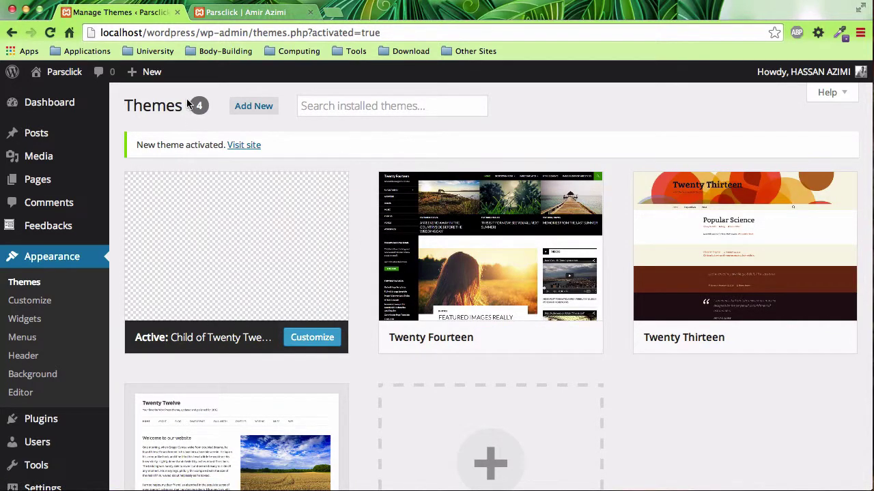
mouse_move(78, 80)
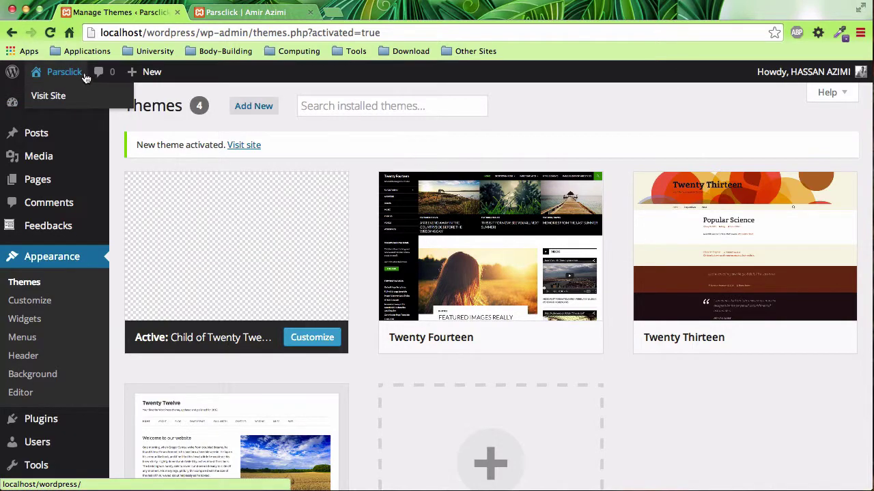
click(245, 13)
click(49, 32)
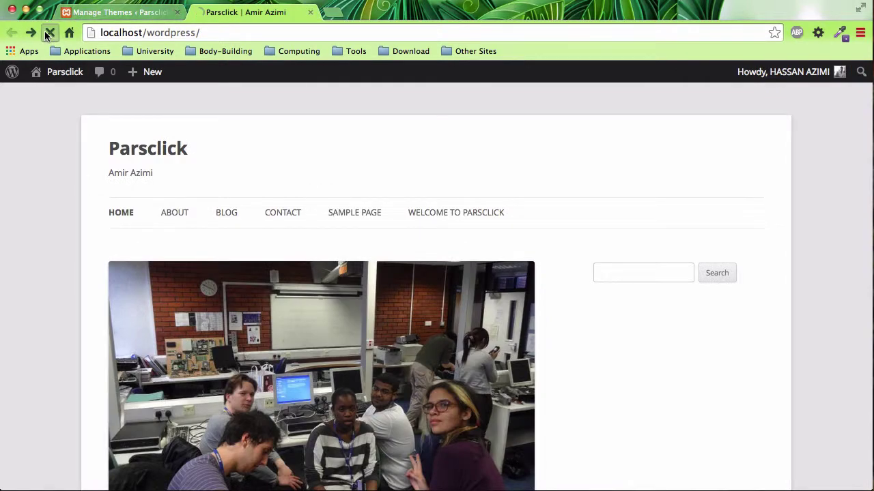
Scroll through the unstyled site, then return to the Themes admin page and style.css.
scroll(201, 293, down, 10)
scroll(201, 293, down, 5)
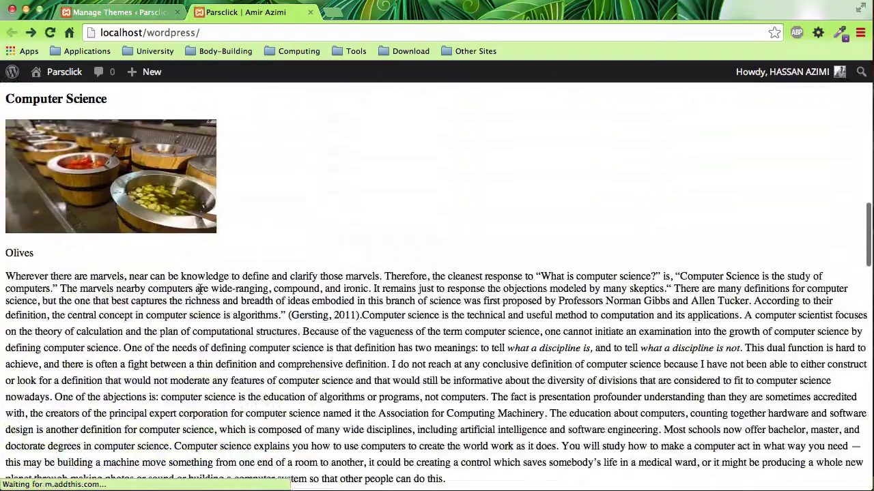
scroll(200, 289, up, 5)
scroll(200, 290, up, 5)
scroll(199, 289, up, 5)
scroll(201, 294, down, 1)
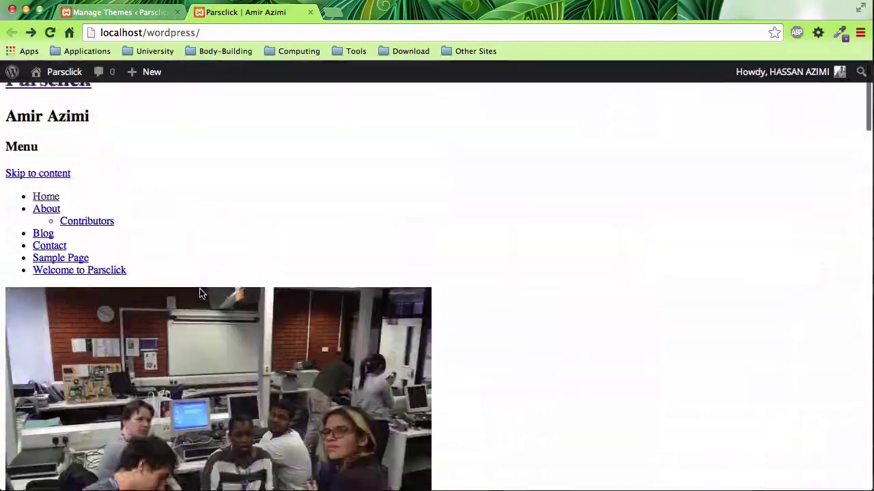
scroll(199, 293, down, 10)
scroll(199, 293, up, 8)
scroll(201, 294, up, 3)
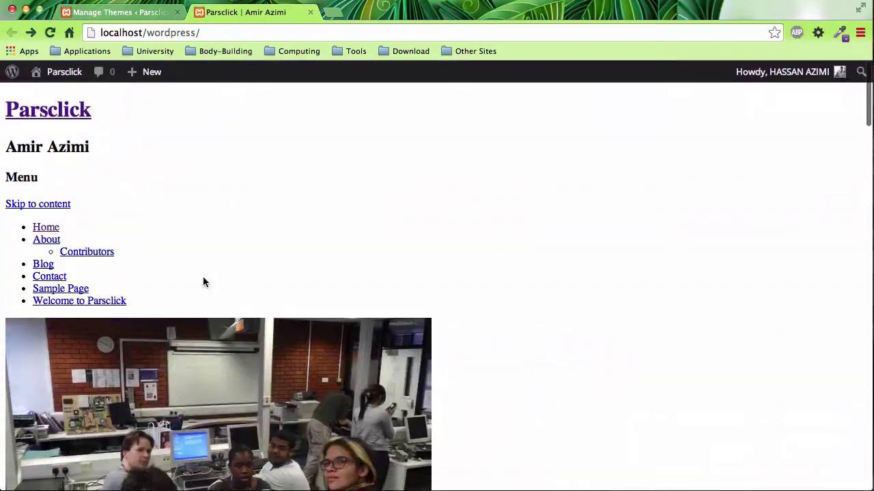
click(105, 12)
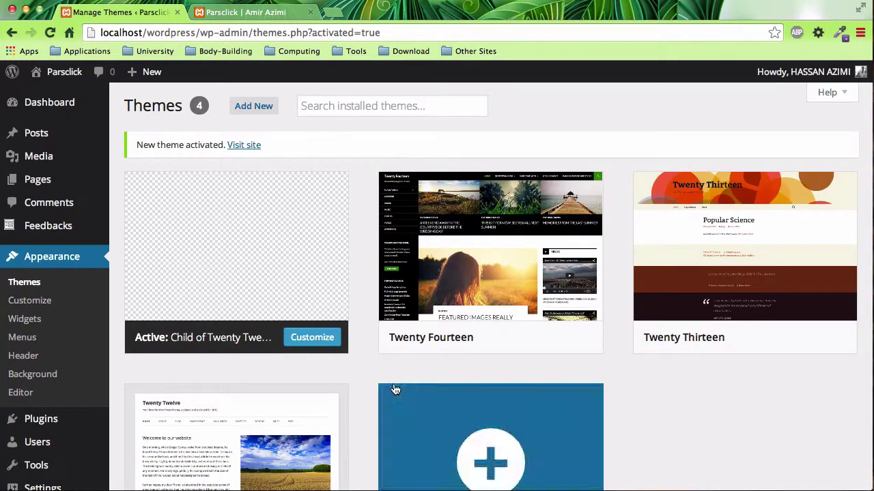
click(780, 486)
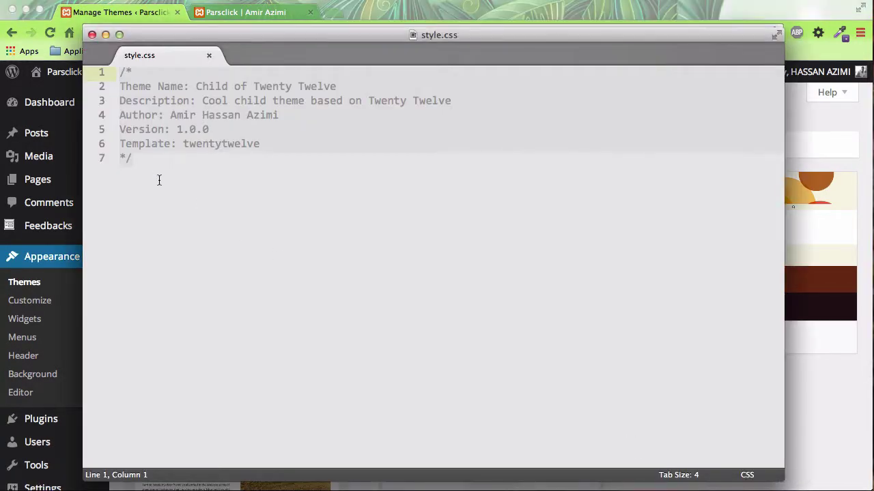